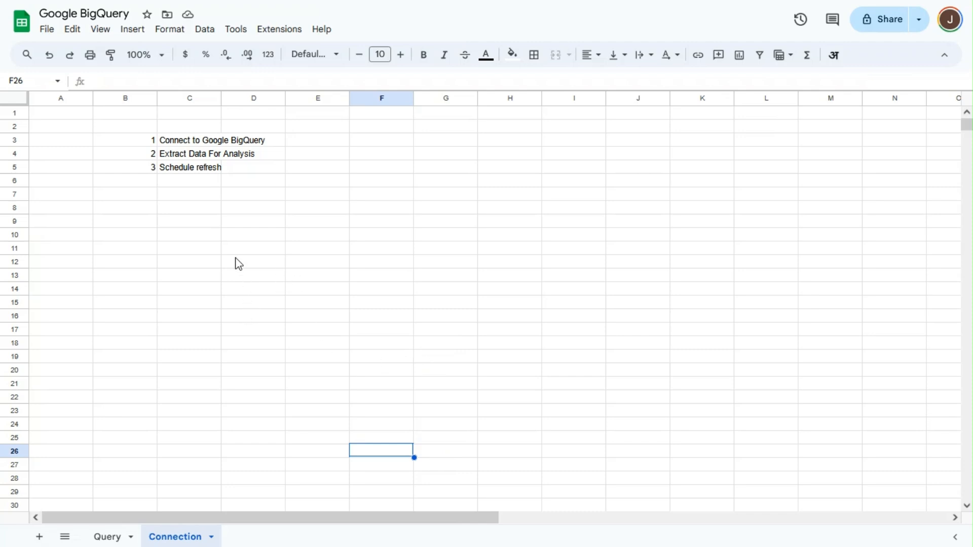
# - Start a BigQuery data connection using the Google Sheets Auto cloud project and open its public datasets
pyautogui.click(205, 29)
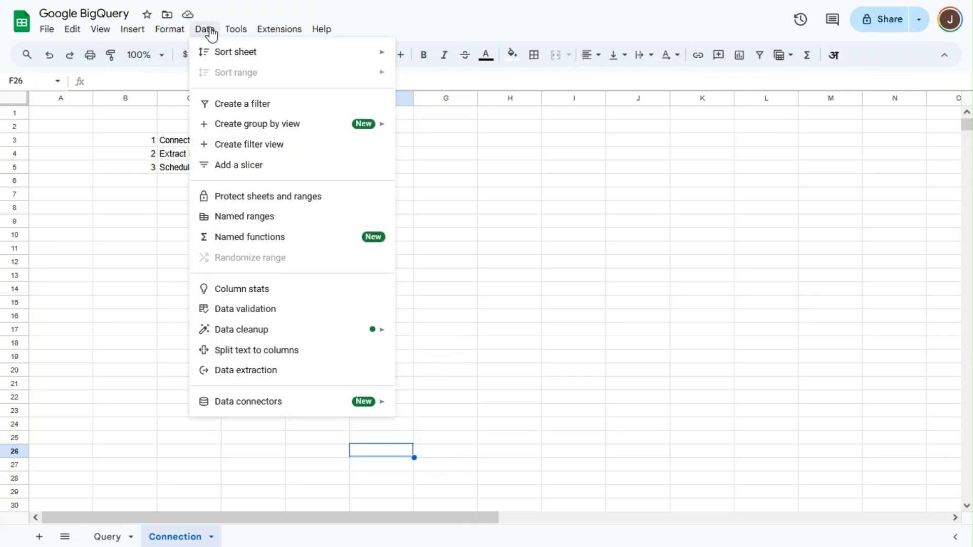
pyautogui.moveTo(320, 404)
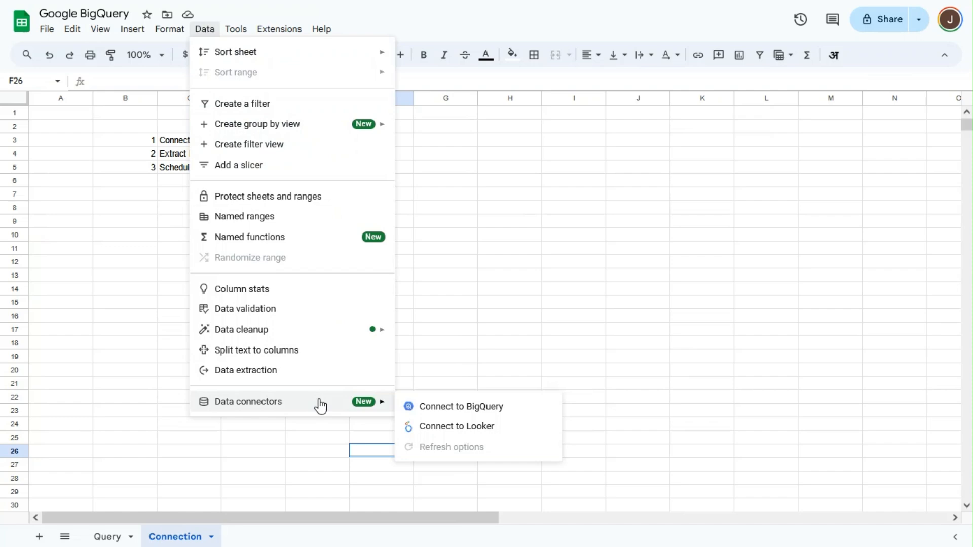
pyautogui.click(436, 407)
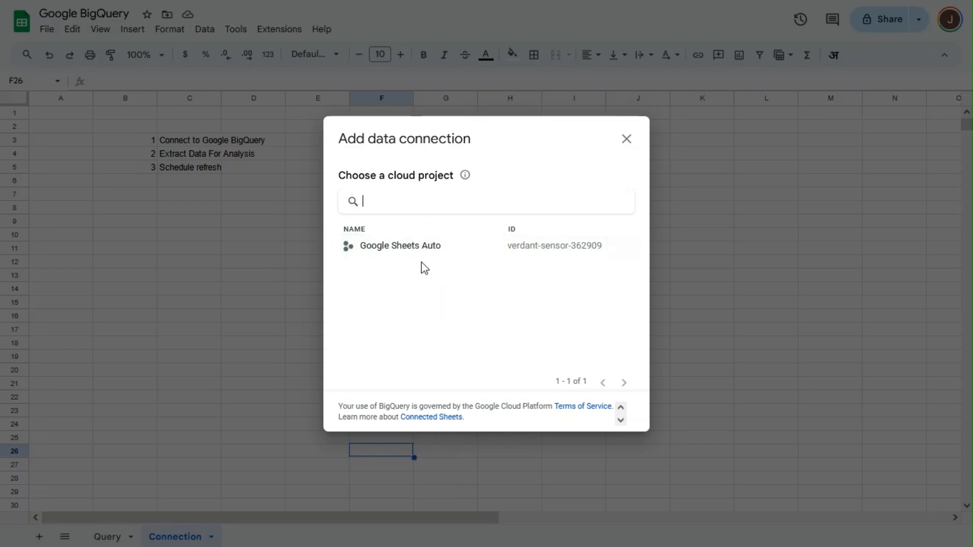
pyautogui.click(421, 251)
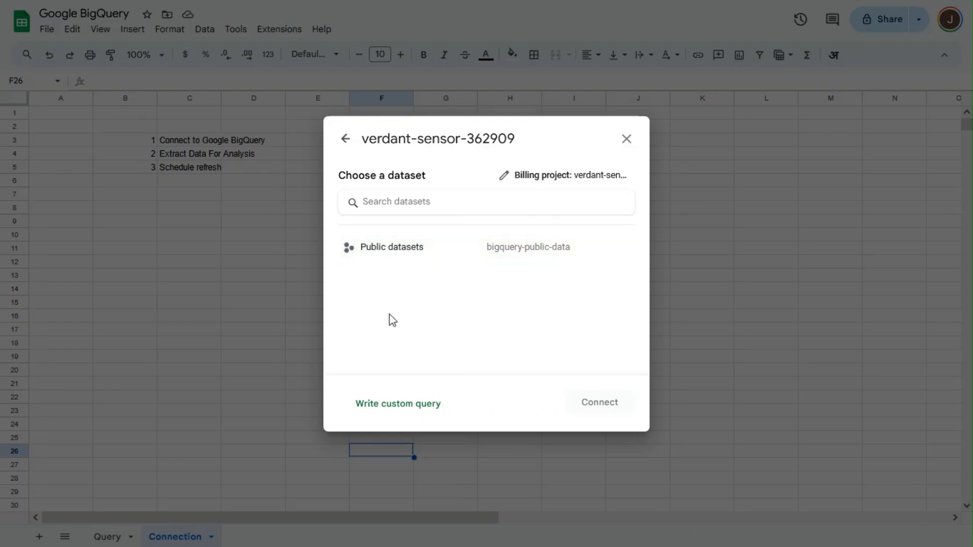
pyautogui.click(391, 252)
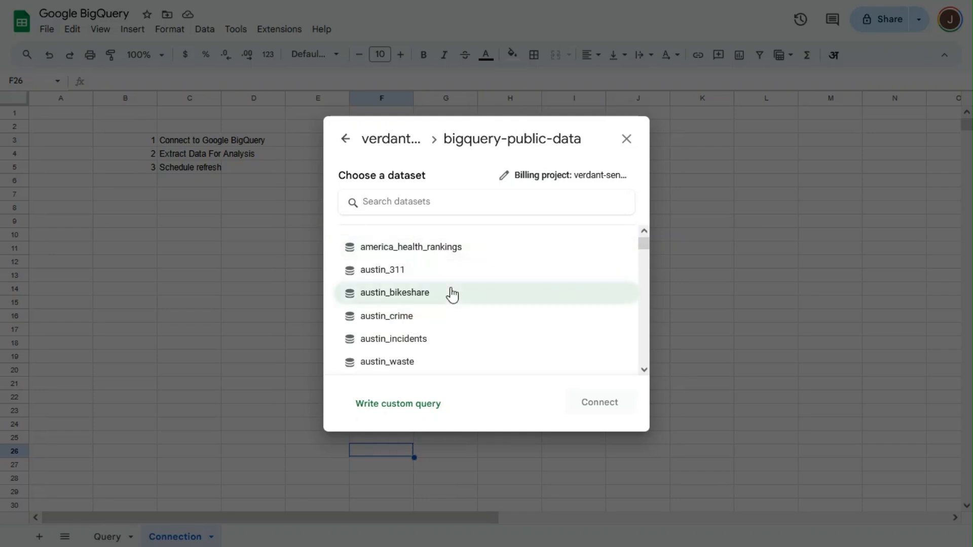
# - Search the public datasets for "taxi" and choose the chicago_taxi_trips dataset
pyautogui.scroll(-5, 451, 293)
pyautogui.scroll(-10, 454, 296)
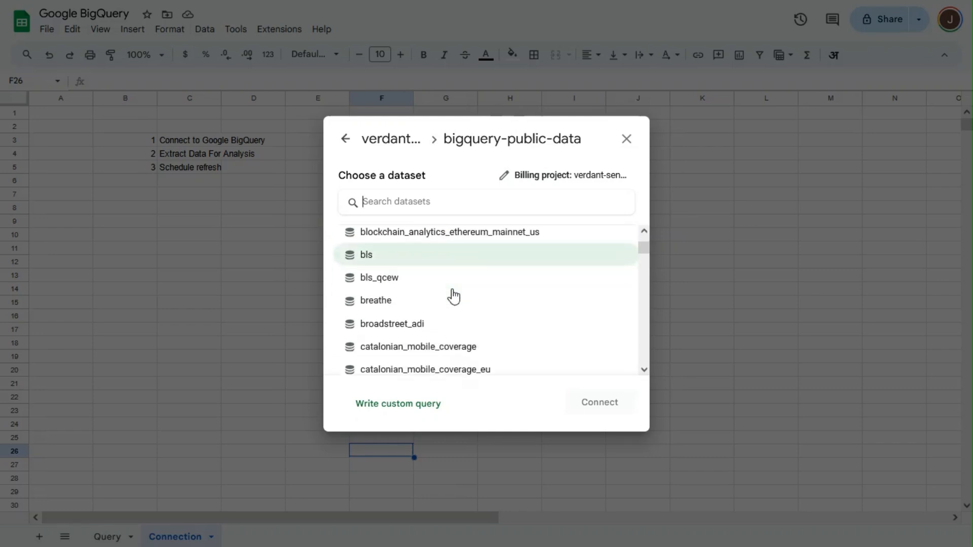
pyautogui.scroll(-10, 453, 296)
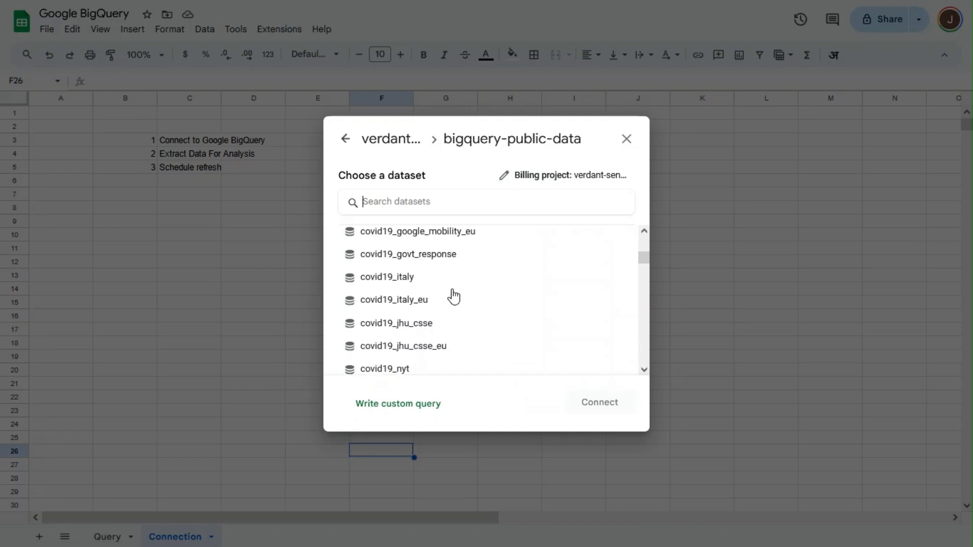
pyautogui.scroll(-6, 453, 297)
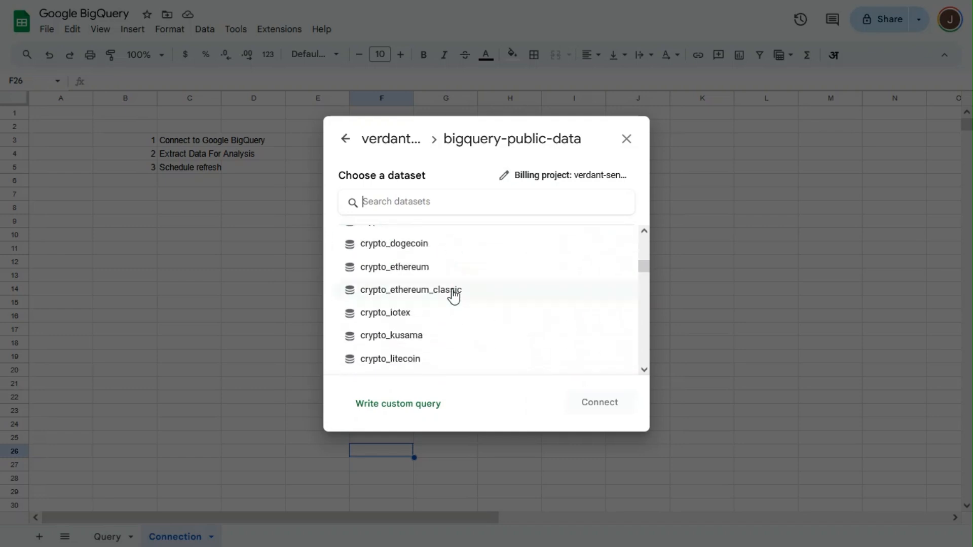
pyautogui.write('taxi')
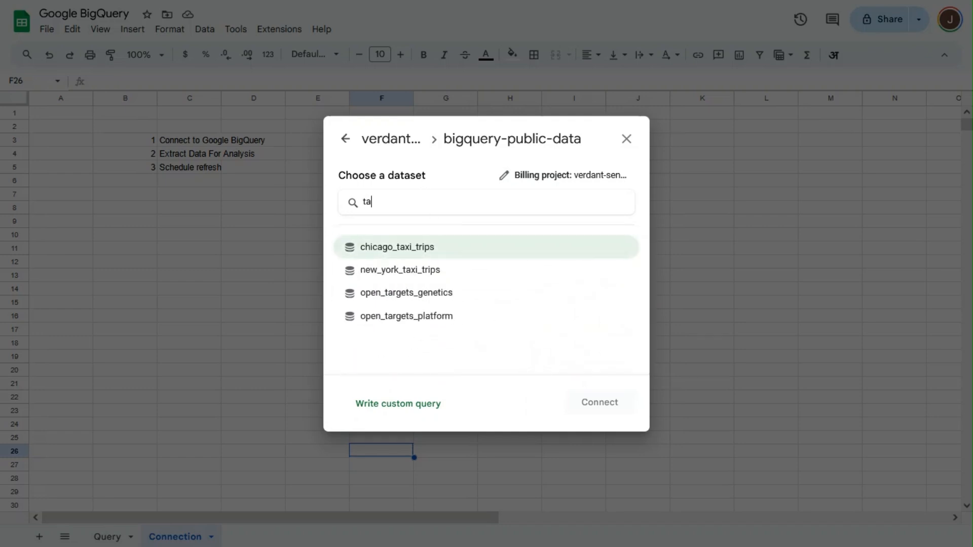
pyautogui.click(471, 253)
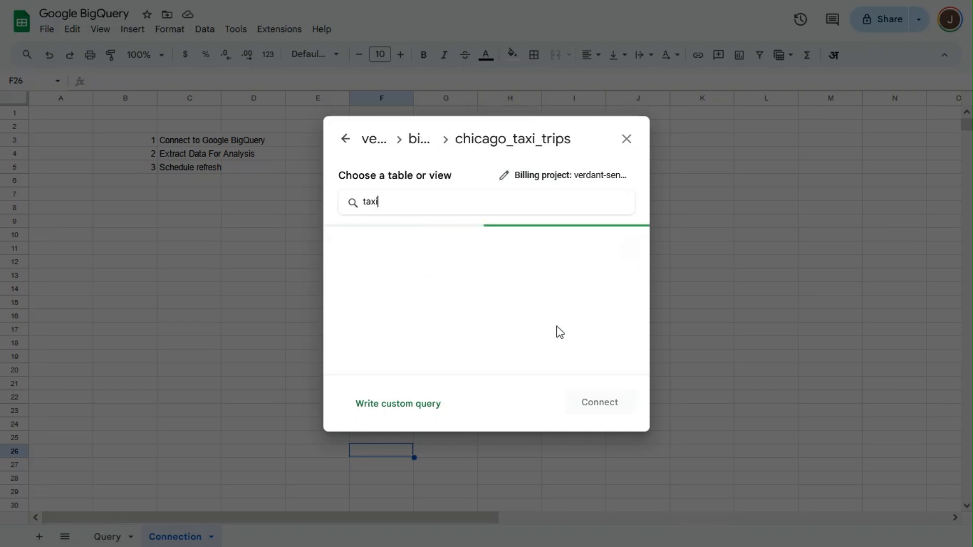
# - Connect the taxi_trips table to the spreadsheet and proceed to its data preview
pyautogui.click(409, 249)
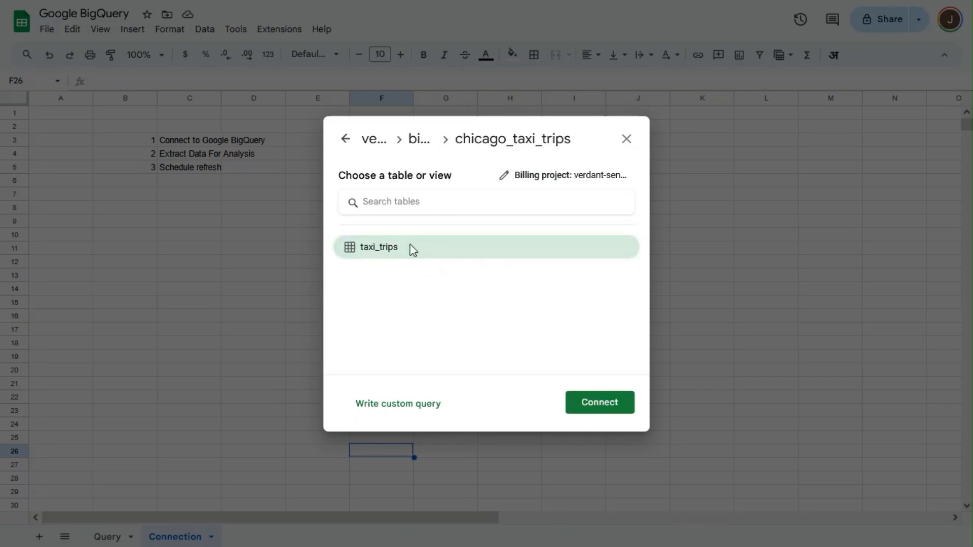
pyautogui.click(598, 404)
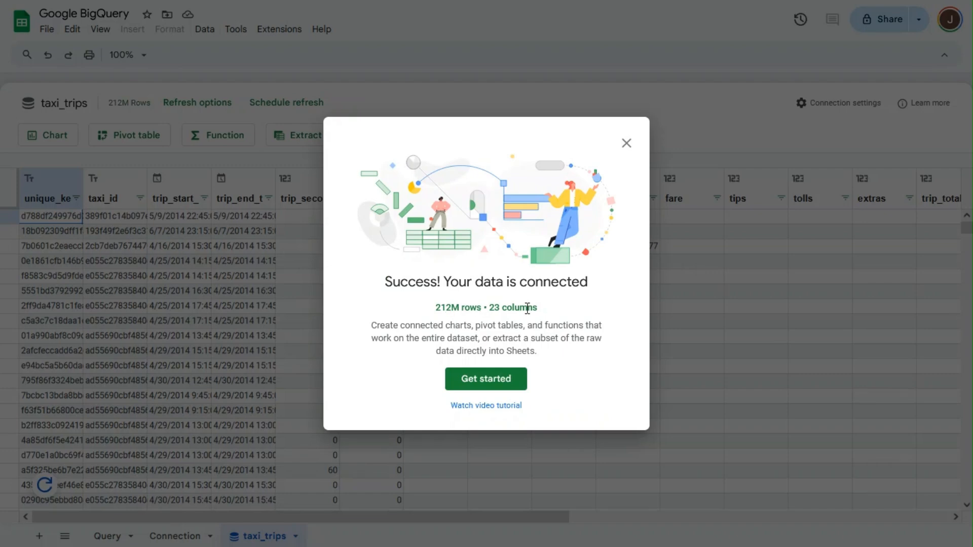
pyautogui.click(510, 385)
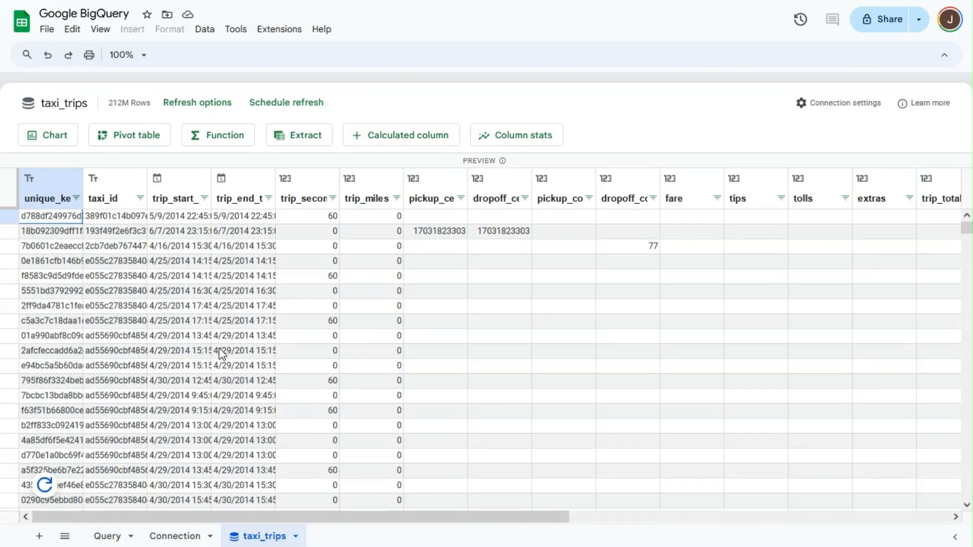
# - Examine the taxi_trips preview rows down to the end of the unique_key column and return to the first row
pyautogui.click(58, 320)
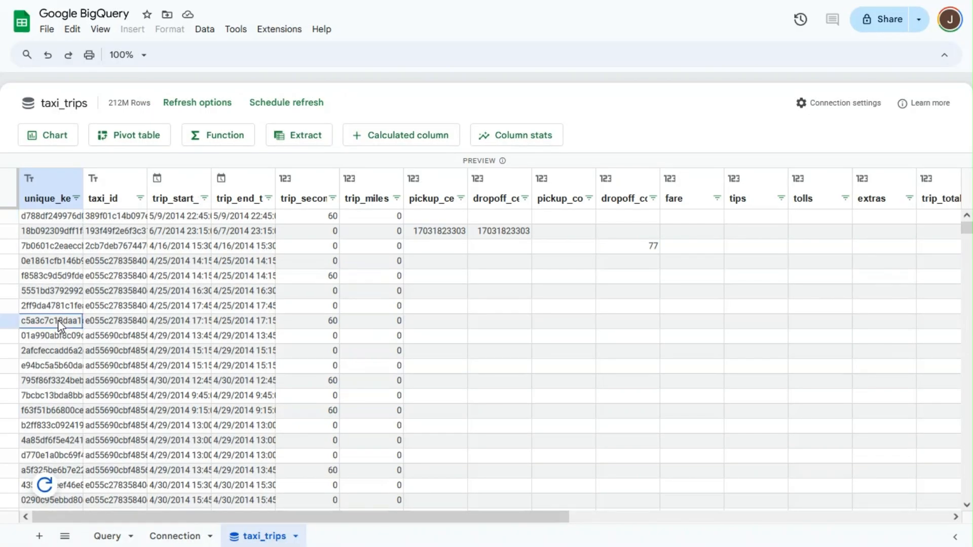
pyautogui.hotkey('ctrl', 'Down')
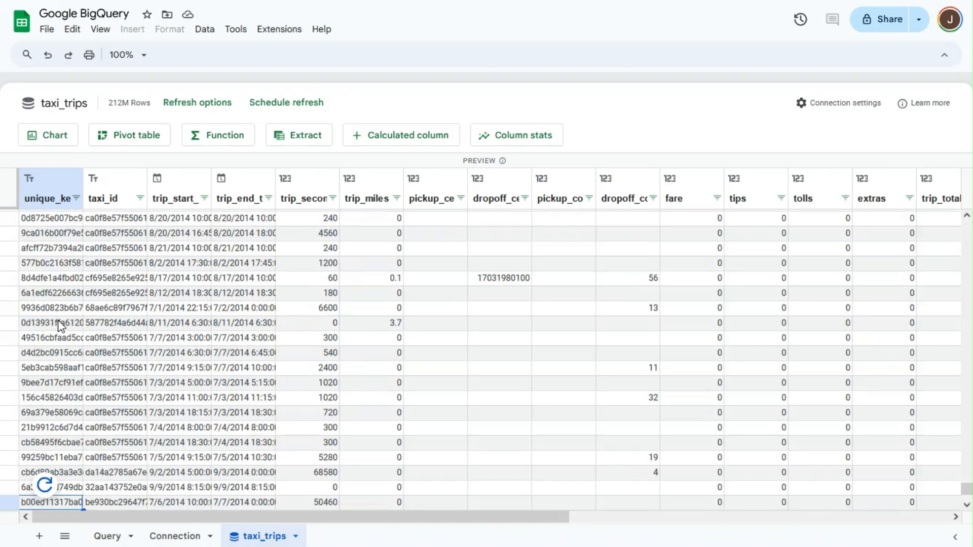
pyautogui.scroll(-3, 60, 325)
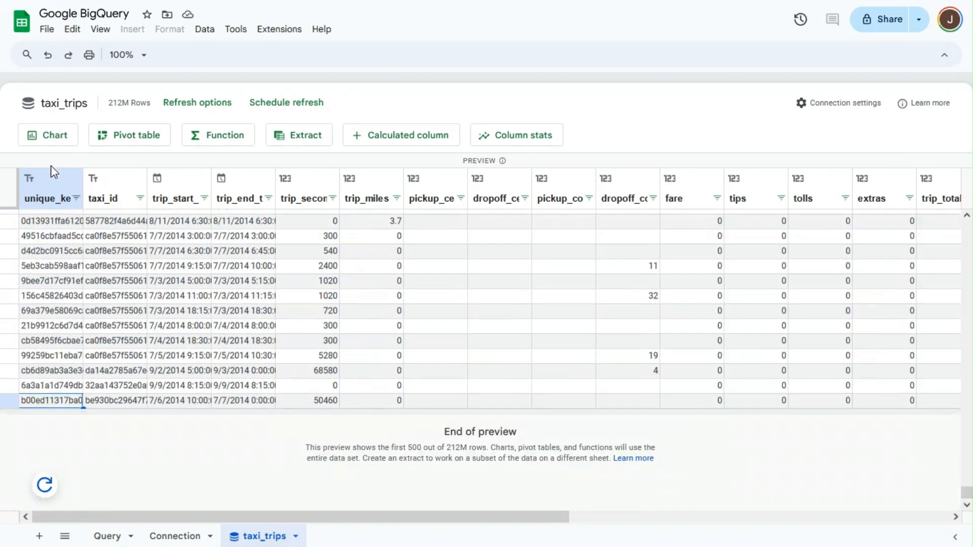
pyautogui.click(45, 178)
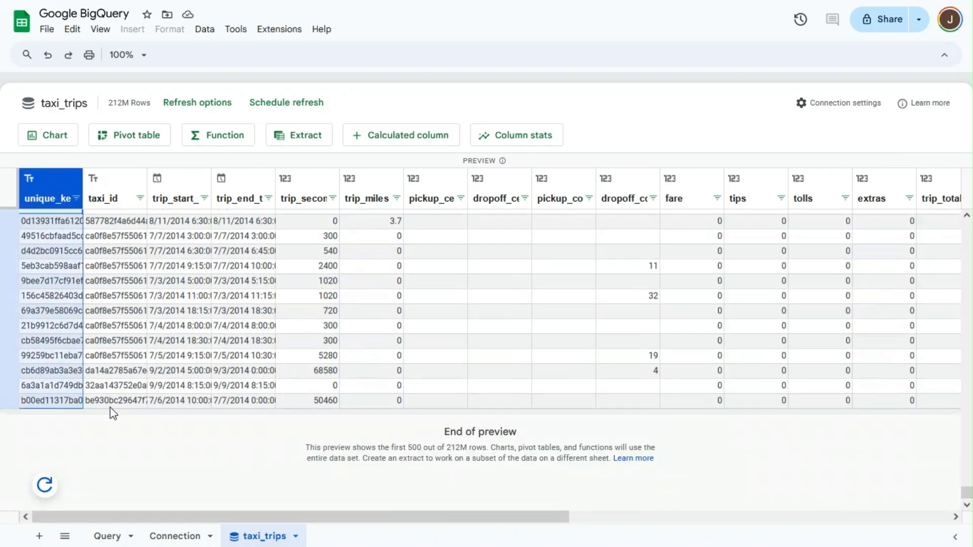
pyautogui.scroll(10, 841, 458)
pyautogui.moveTo(966, 476); pyautogui.dragTo(966, 227)
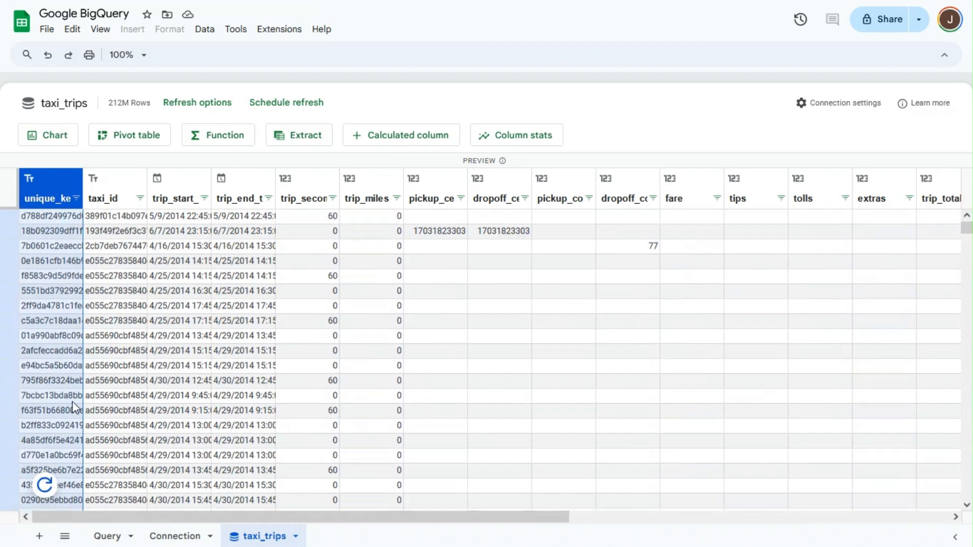
# - Look through all columns of the taxi_trips preview, including the trip start column
pyautogui.moveTo(45, 490)
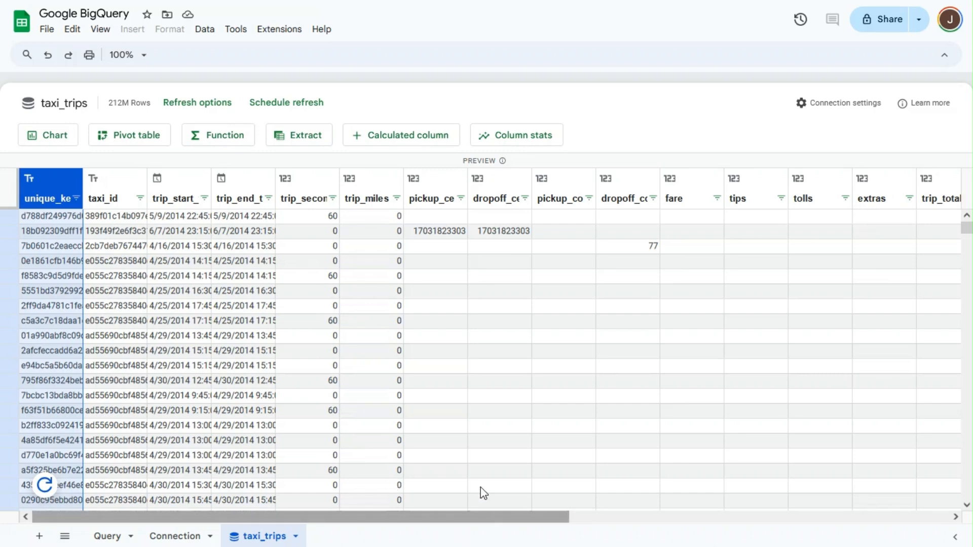
pyautogui.moveTo(478, 520); pyautogui.dragTo(58, 484)
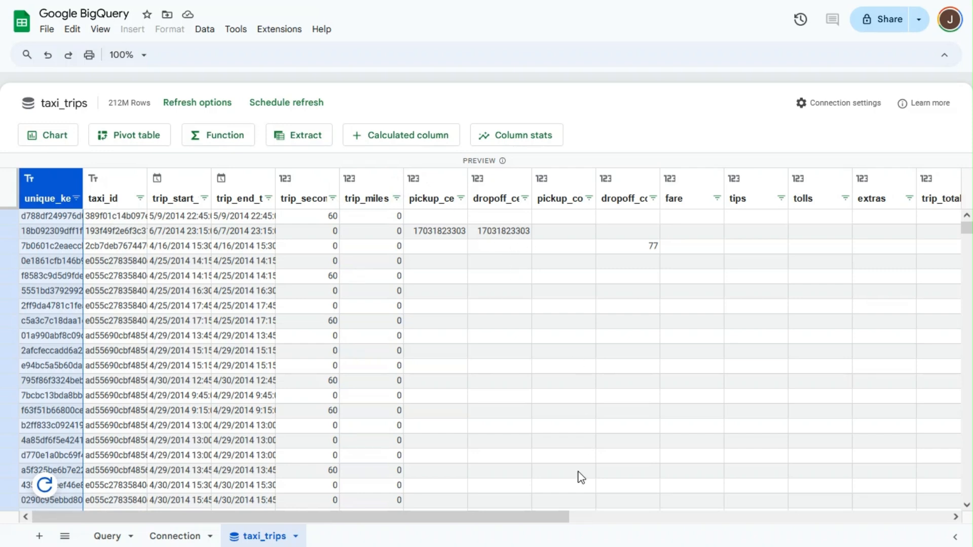
pyautogui.moveTo(551, 516); pyautogui.dragTo(934, 541)
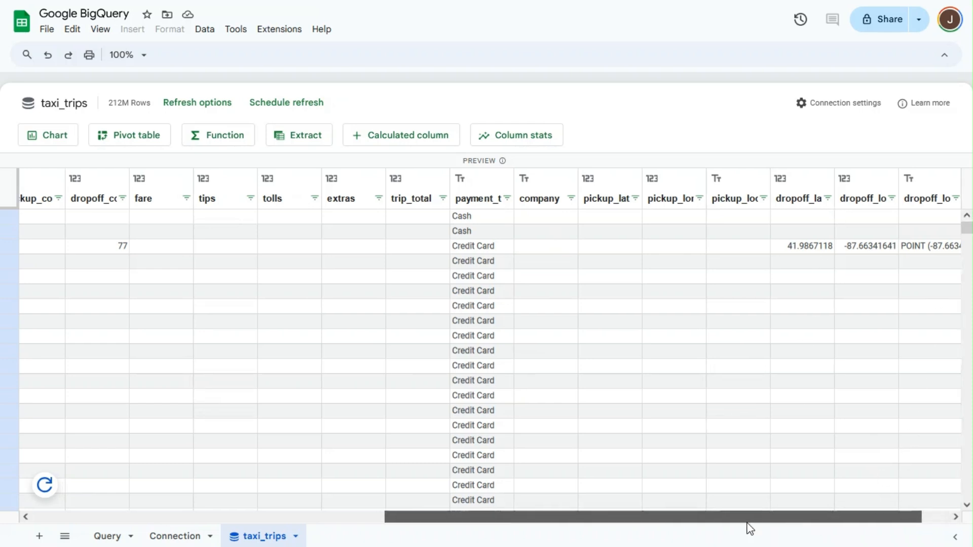
pyautogui.moveTo(791, 525); pyautogui.dragTo(410, 527)
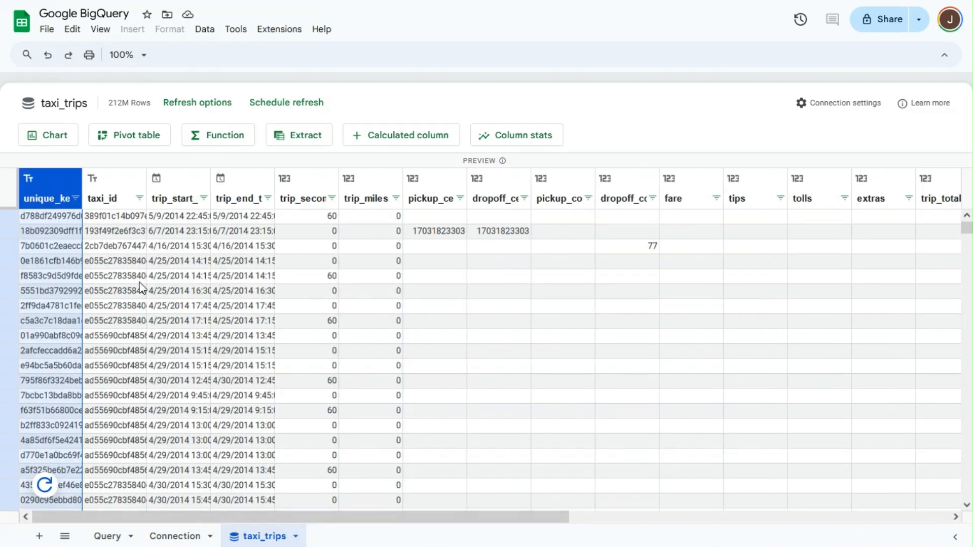
pyautogui.click(127, 262)
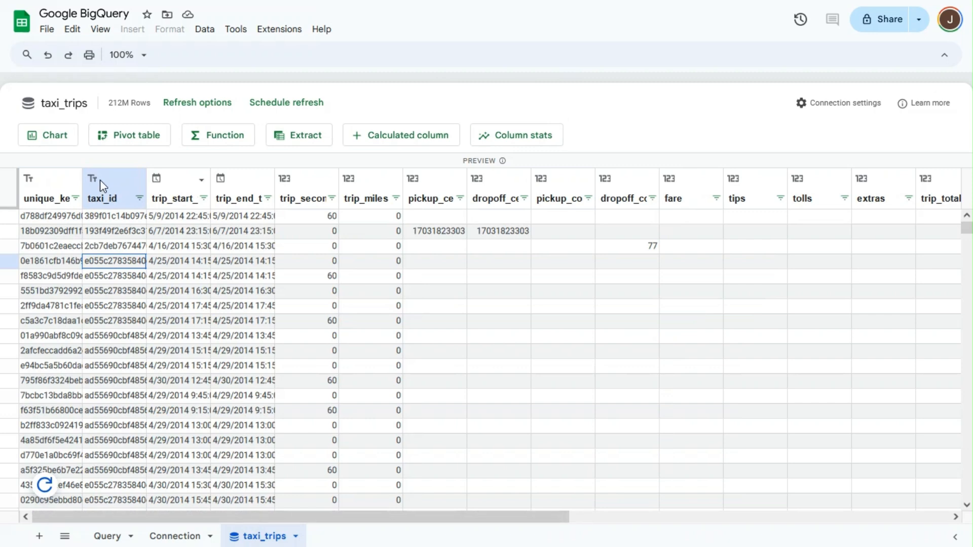
pyautogui.click(182, 185)
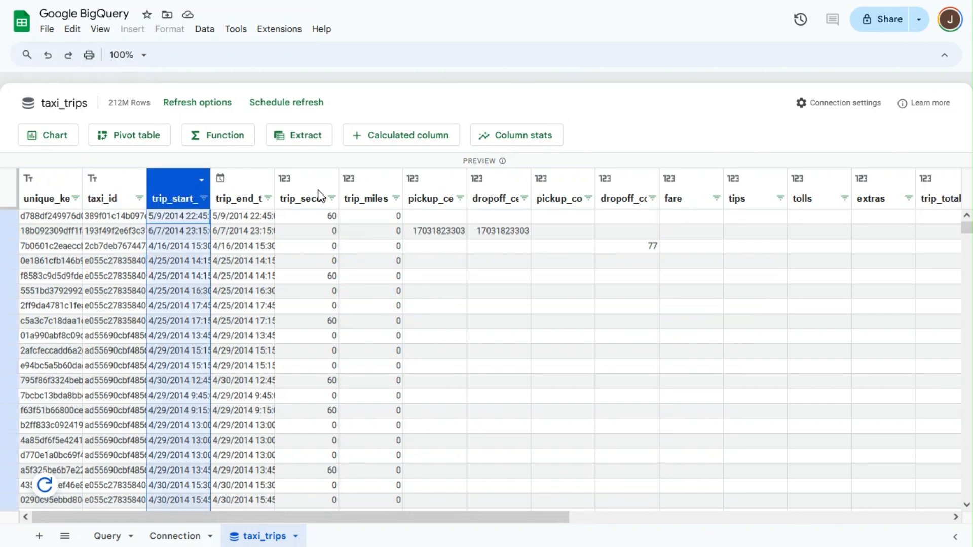
# - Show the column stats for the payment type column and review its value frequencies and count chart
pyautogui.moveTo(442, 522); pyautogui.dragTo(773, 522)
pyautogui.click(548, 178)
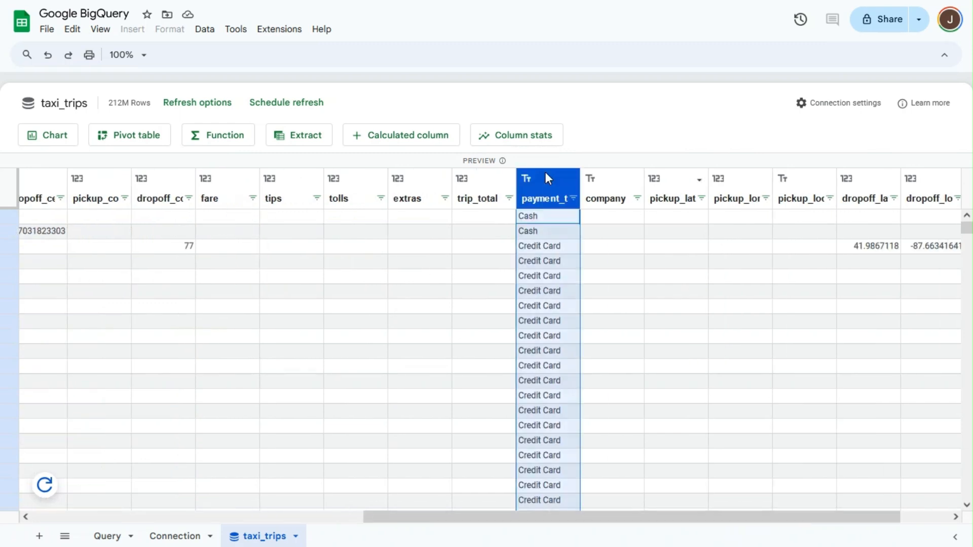
pyautogui.click(518, 135)
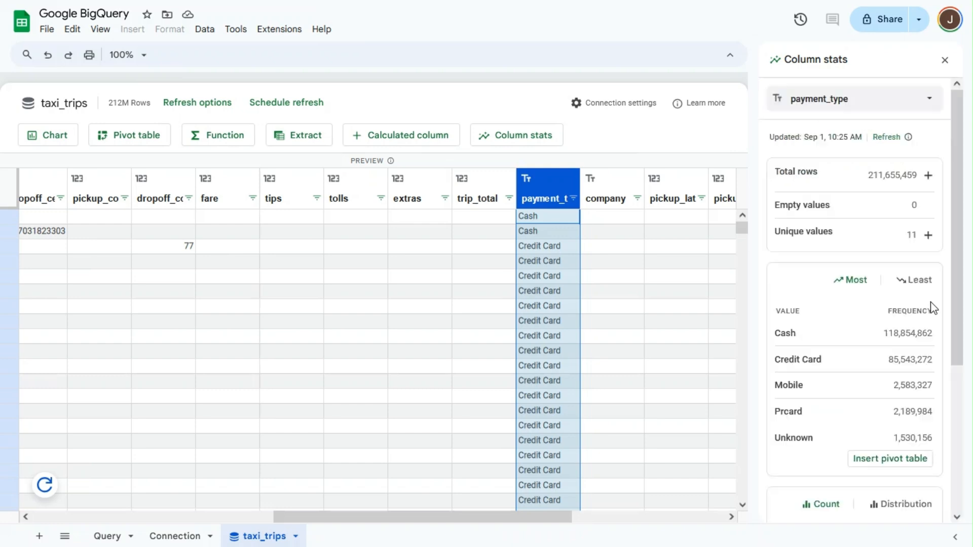
pyautogui.scroll(-2, 877, 358)
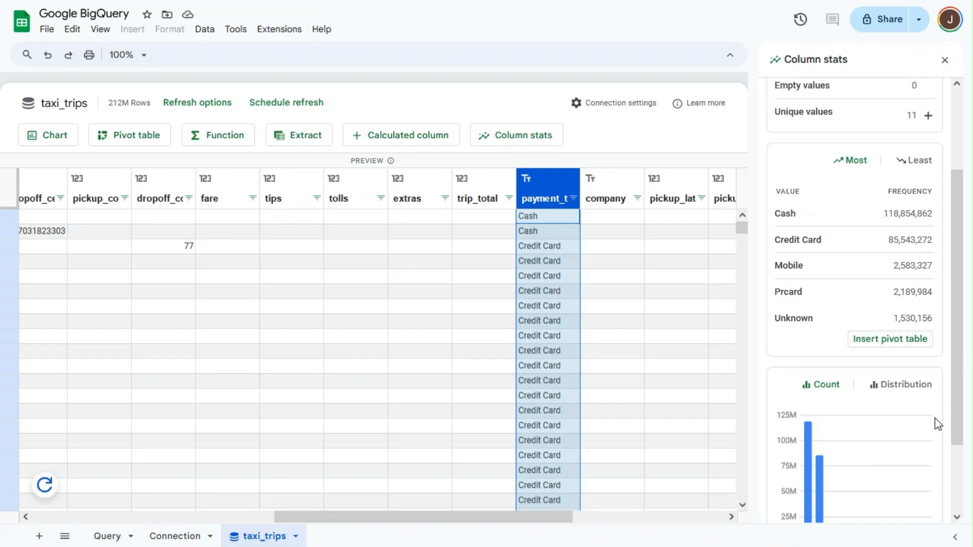
pyautogui.scroll(-2, 936, 415)
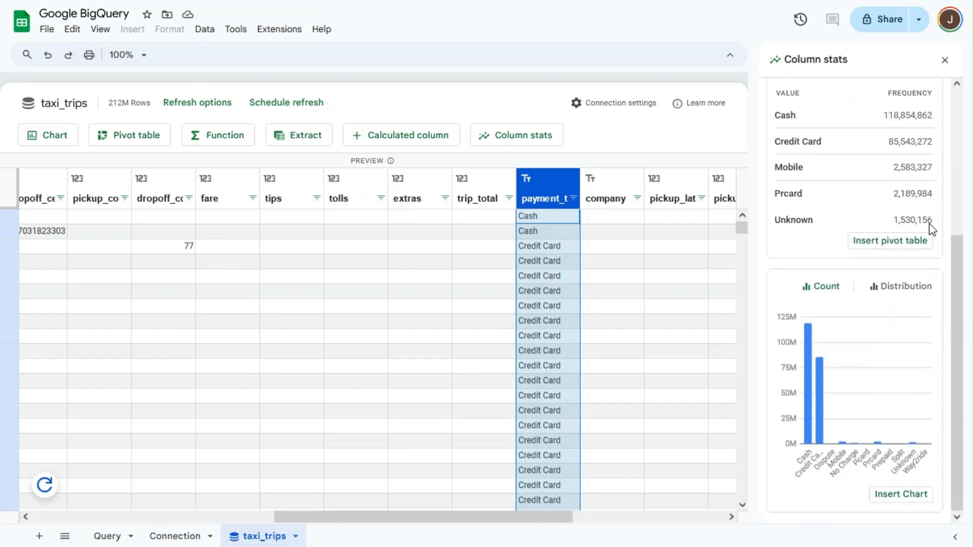
pyautogui.scroll(4, 935, 364)
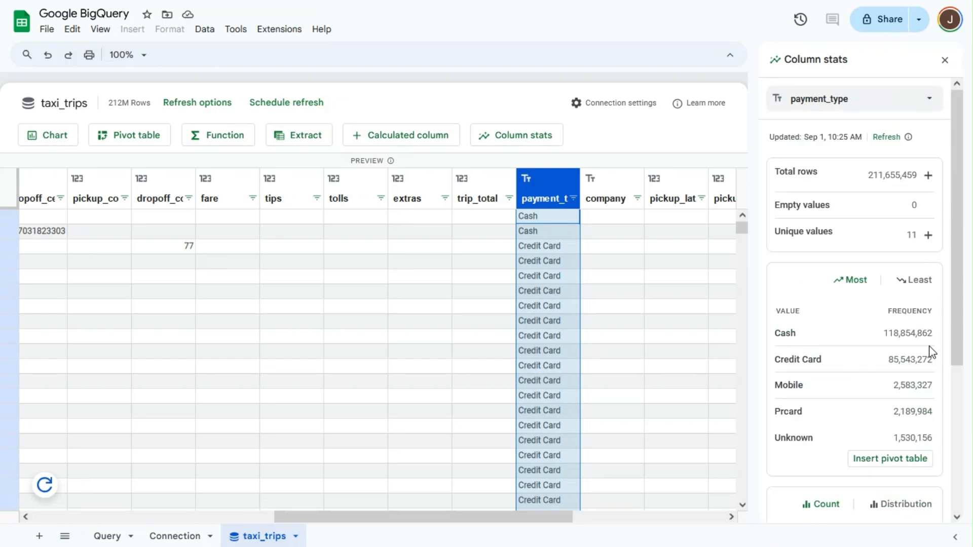
# - Review the column stats for the company column, including value frequencies and the chart, and close the stats
pyautogui.click(610, 175)
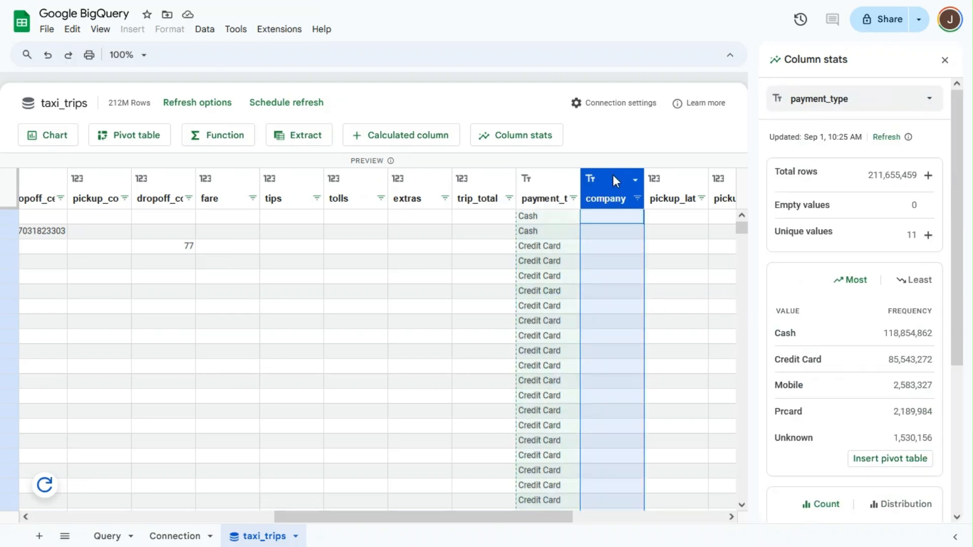
pyautogui.click(523, 137)
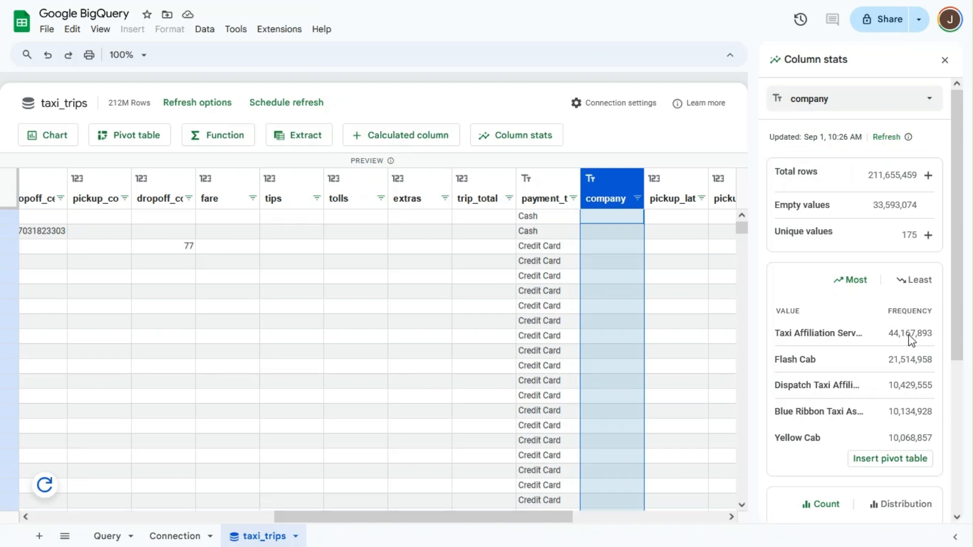
pyautogui.scroll(-1, 860, 337)
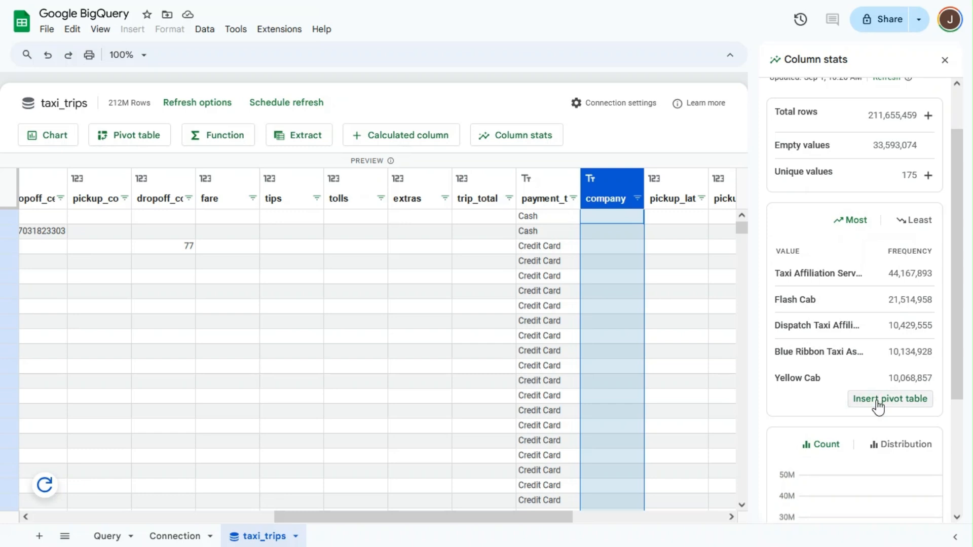
pyautogui.scroll(-2, 845, 329)
pyautogui.scroll(3, 845, 336)
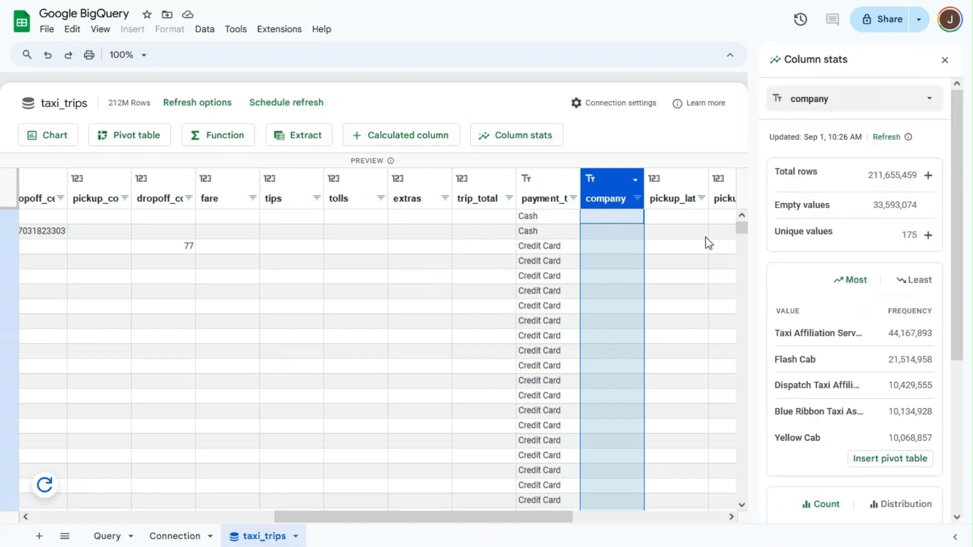
pyautogui.click(945, 60)
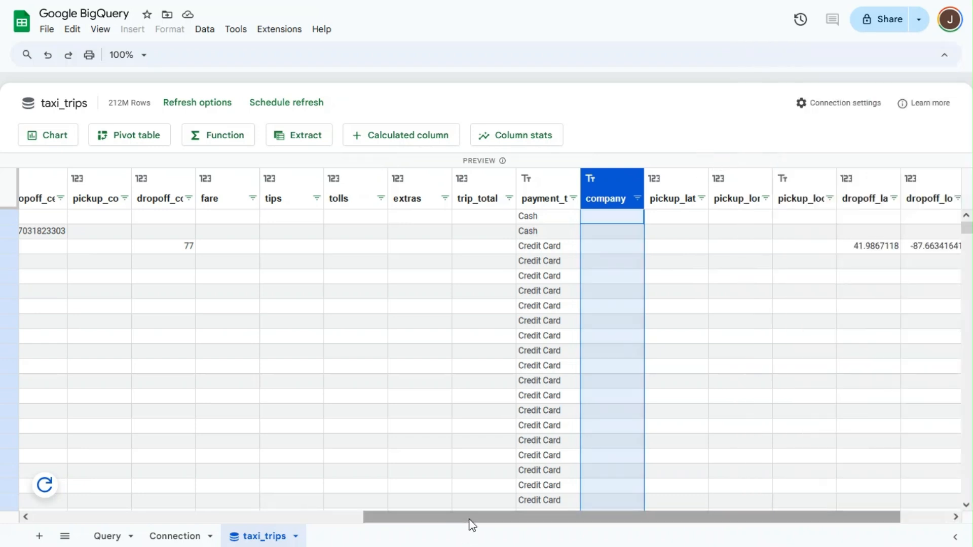
pyautogui.moveTo(471, 518); pyautogui.dragTo(546, 536)
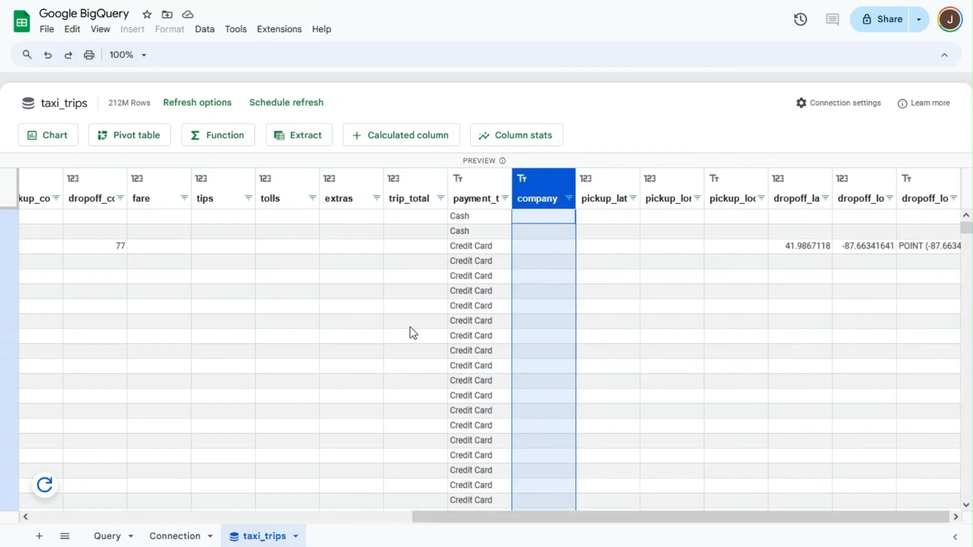
# - Add a calculated column named New_Column to taxi_trips with the formula =MONTH(trip_start_timestamp)
pyautogui.click(412, 139)
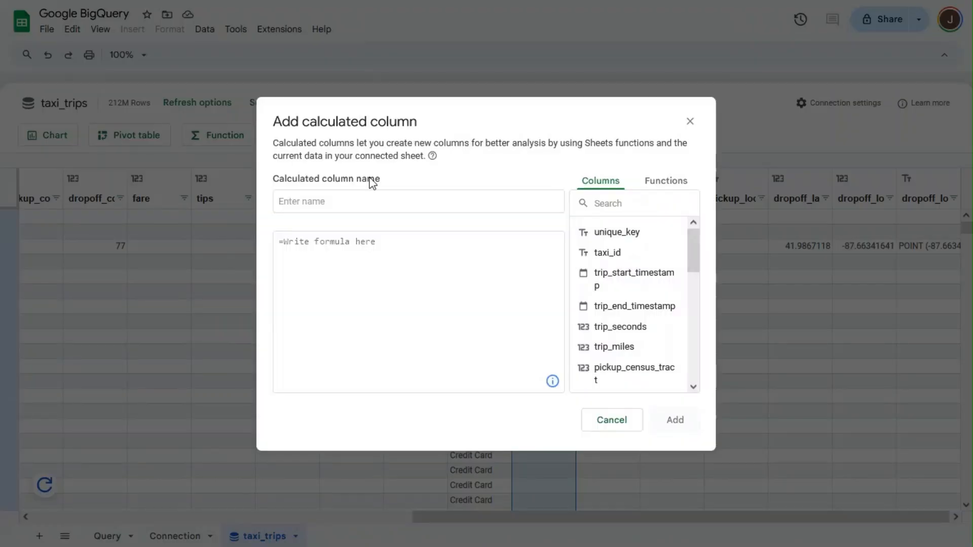
pyautogui.click(336, 205)
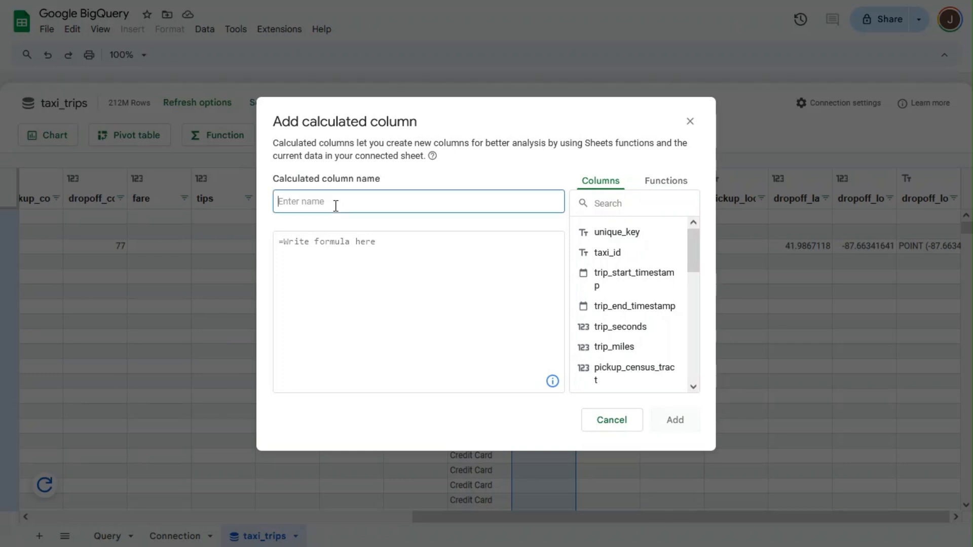
pyautogui.write('New_Column')
pyautogui.click(387, 242)
pyautogui.scroll(-5, 628, 282)
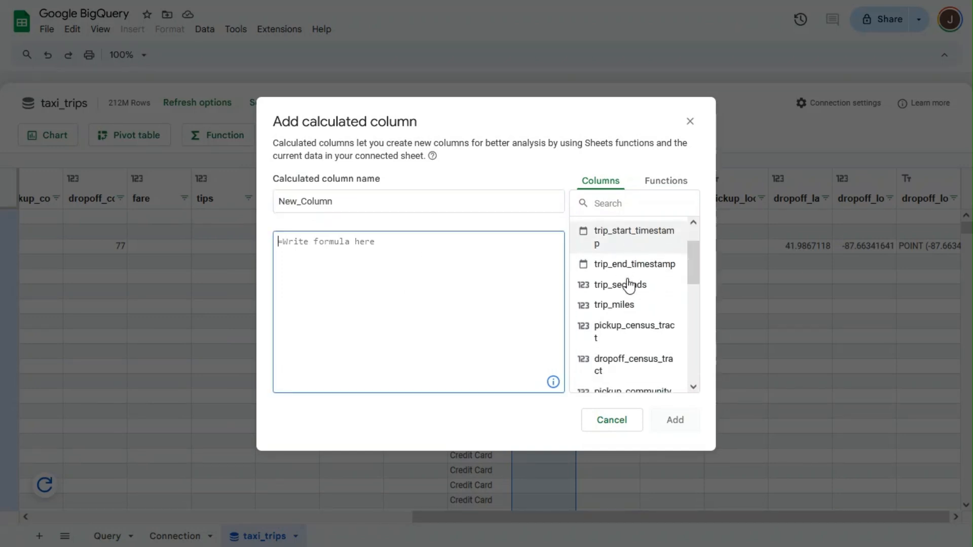
pyautogui.scroll(-1, 628, 279)
pyautogui.scroll(6, 659, 352)
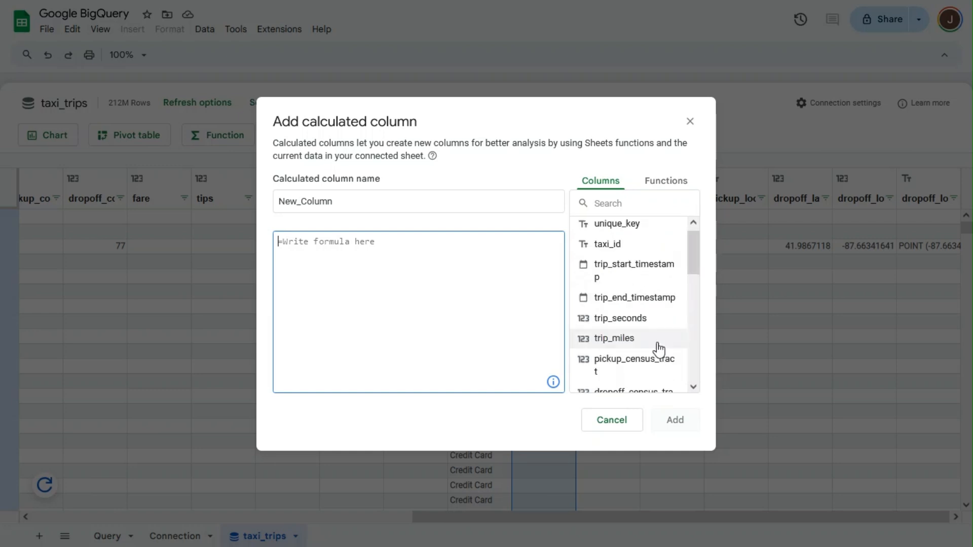
pyautogui.click(654, 271)
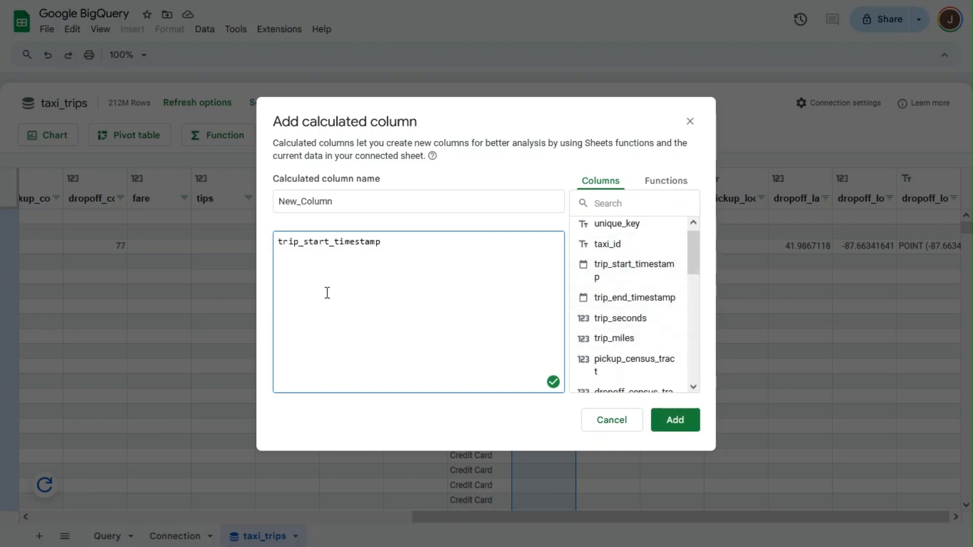
pyautogui.write('=MONTH')
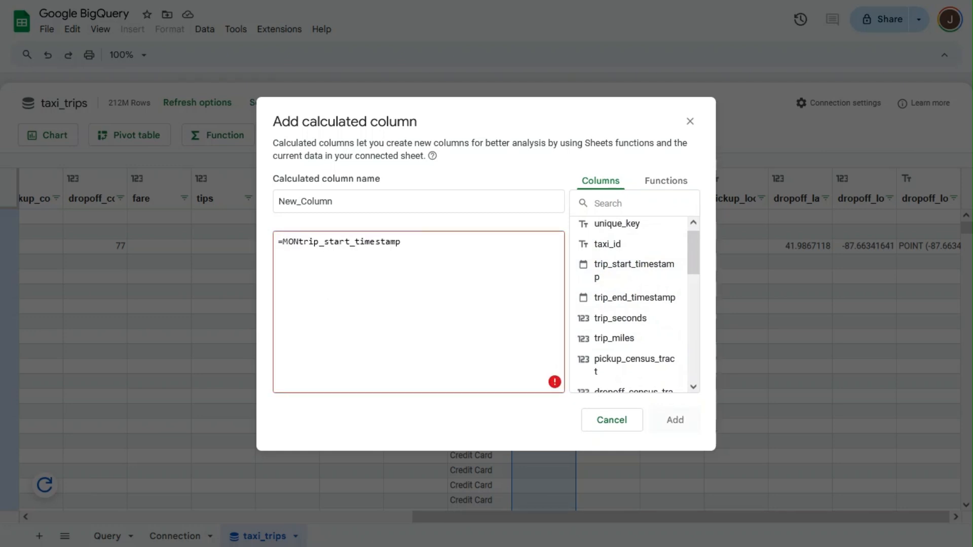
pyautogui.write('(')
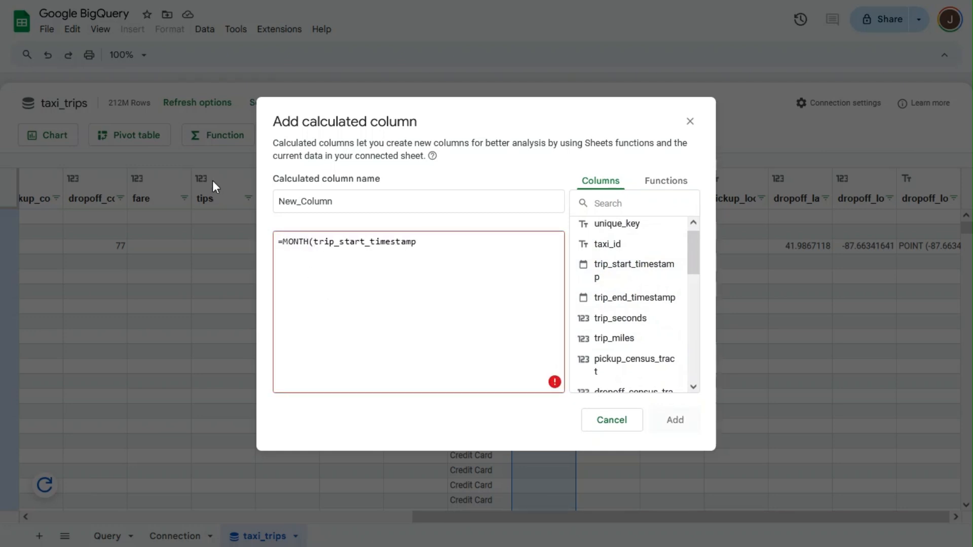
pyautogui.write(')')
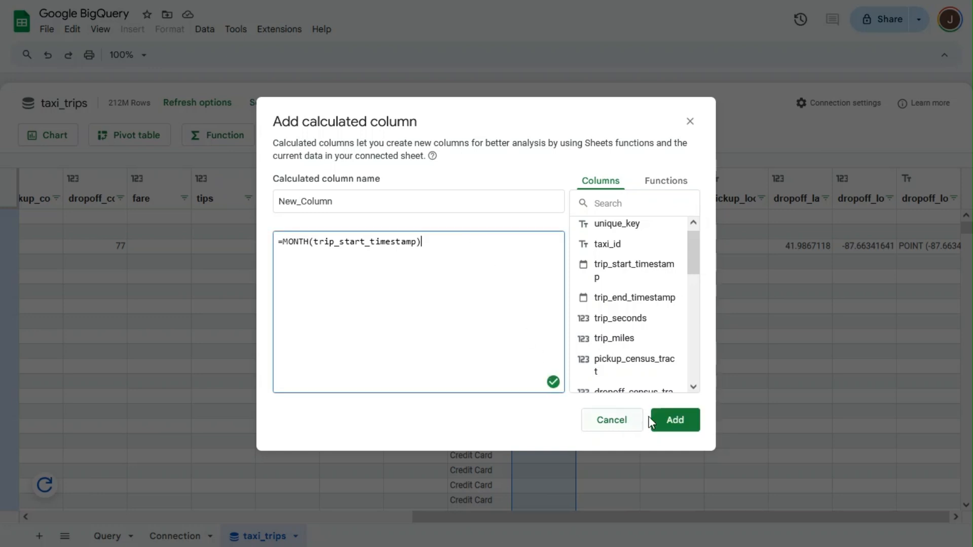
pyautogui.click(666, 429)
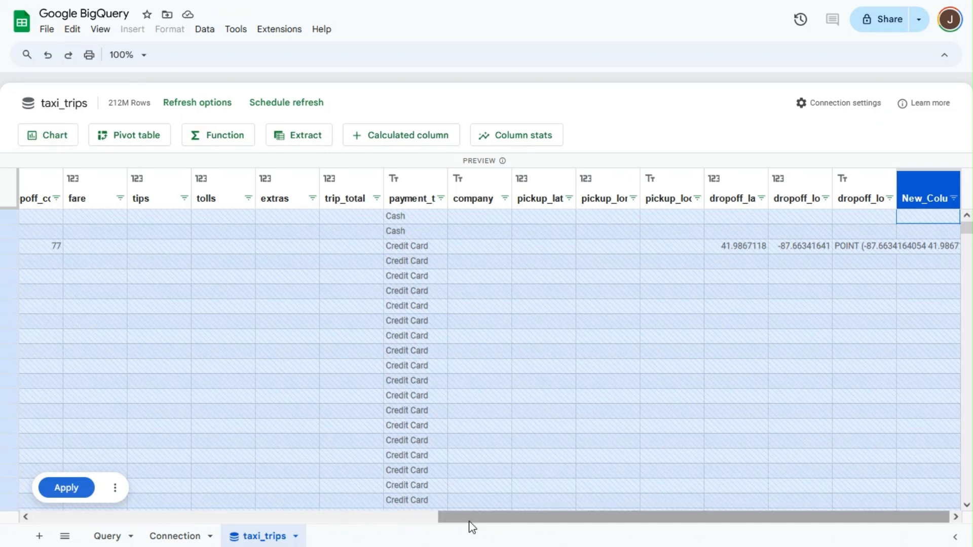
# - Select New_Column in the taxi_trips preview and apply the pending change to load its data
pyautogui.click(941, 286)
pyautogui.click(927, 180)
pyautogui.moveTo(936, 519); pyautogui.dragTo(122, 513)
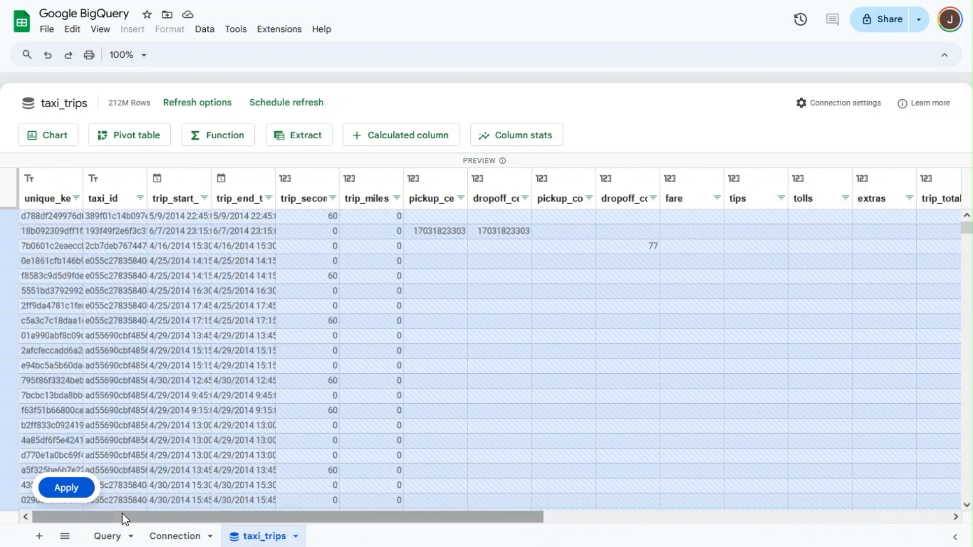
pyautogui.click(71, 490)
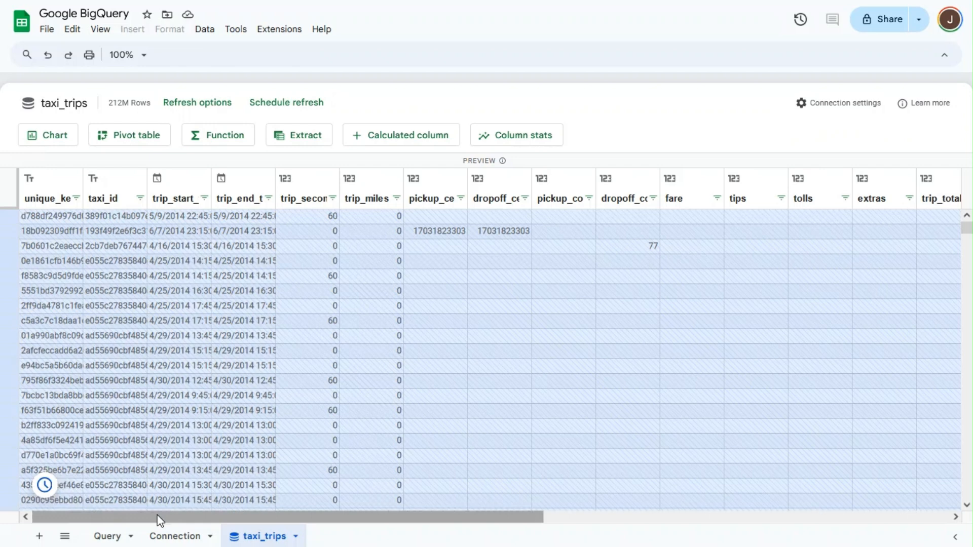
# - Compare the New_Column month values with the trip start timestamps in the first rows of the preview
pyautogui.moveTo(159, 520); pyautogui.dragTo(637, 516)
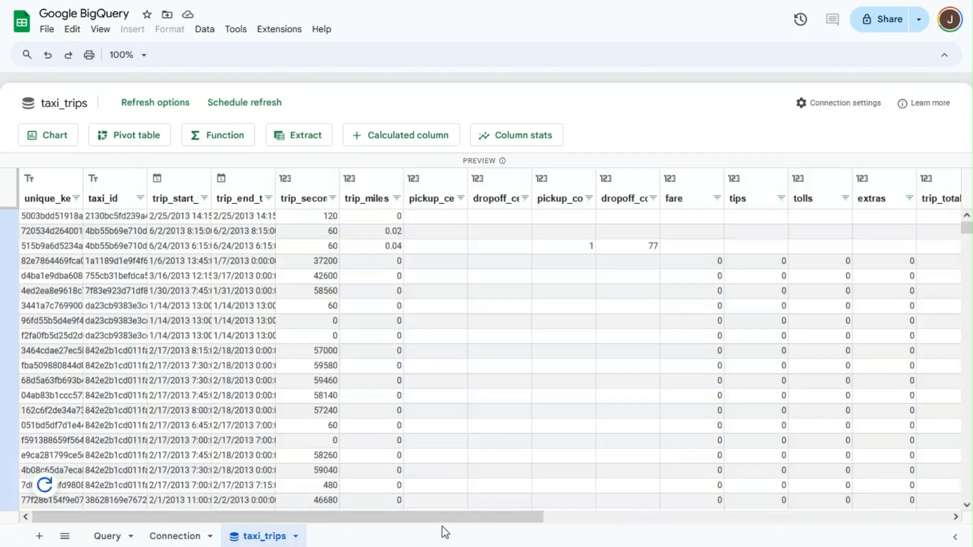
pyautogui.moveTo(439, 513); pyautogui.dragTo(887, 524)
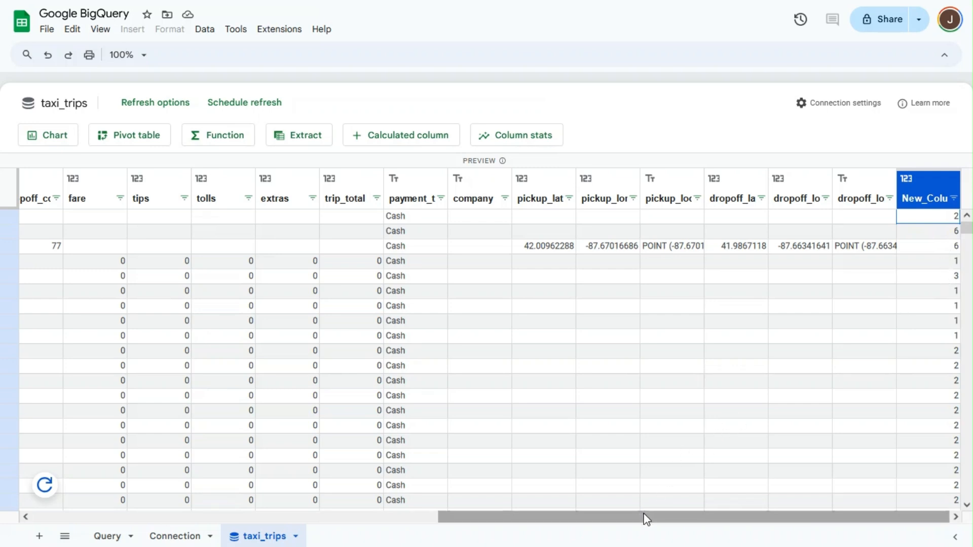
pyautogui.moveTo(647, 519); pyautogui.dragTo(241, 520)
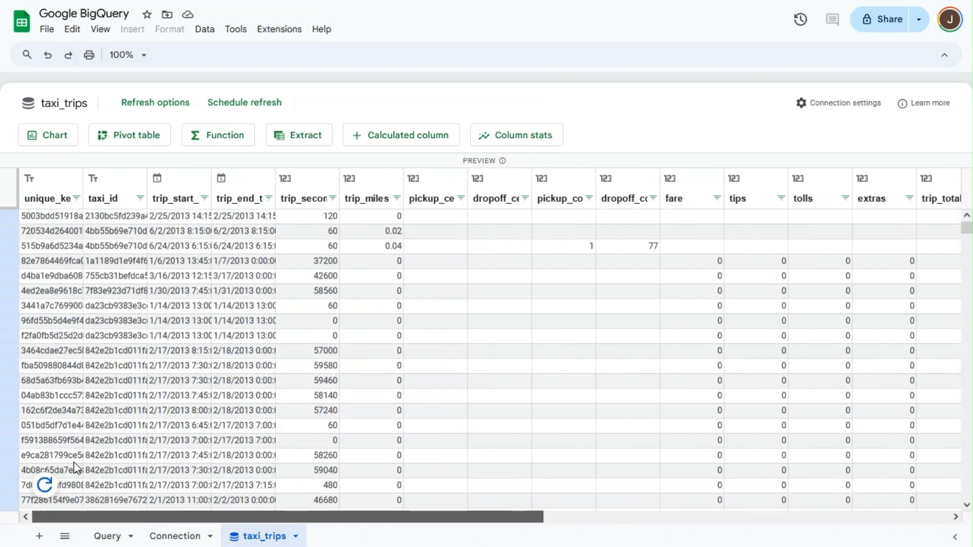
pyautogui.click(178, 216)
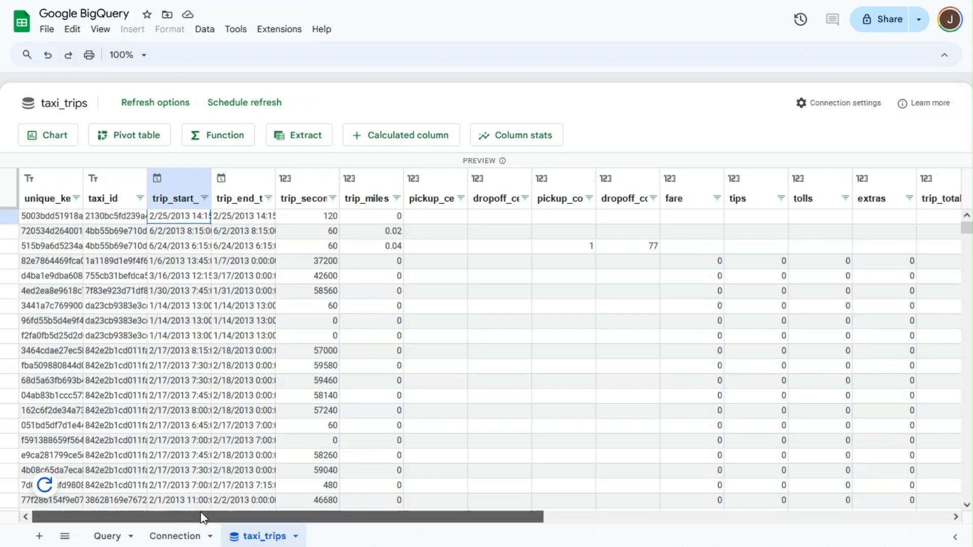
pyautogui.moveTo(216, 512); pyautogui.dragTo(184, 475)
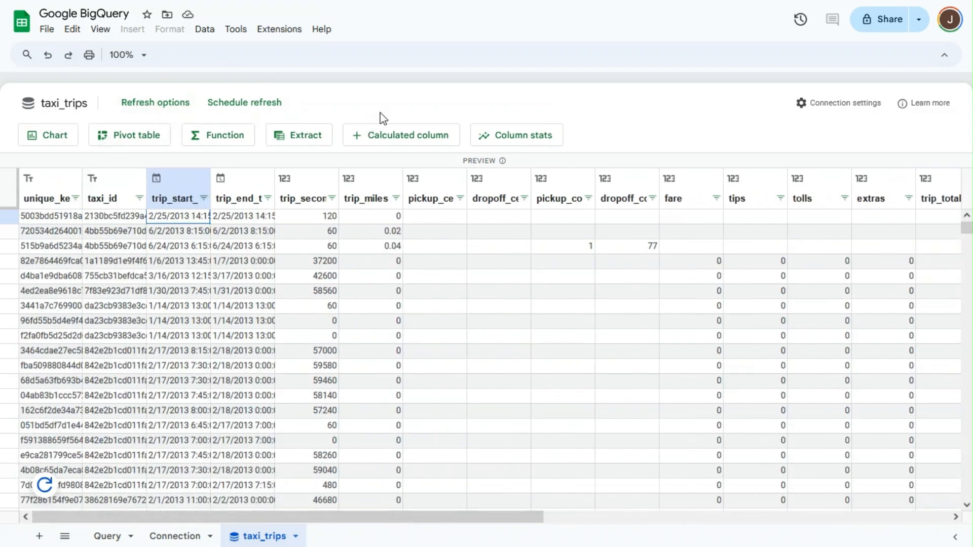
# - Create a pivot table from taxi_trips on a new sheet and add payment_type to its rows
pyautogui.click(138, 141)
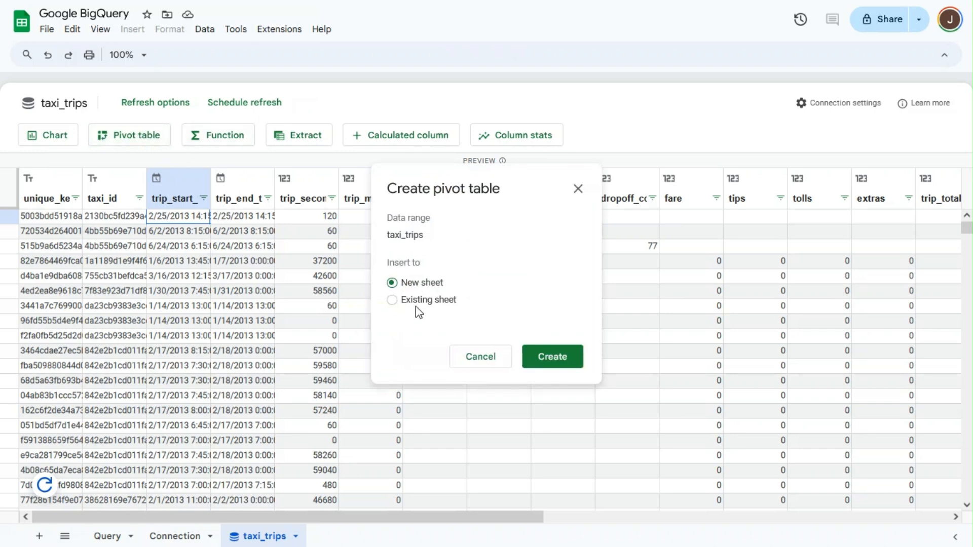
pyautogui.click(548, 366)
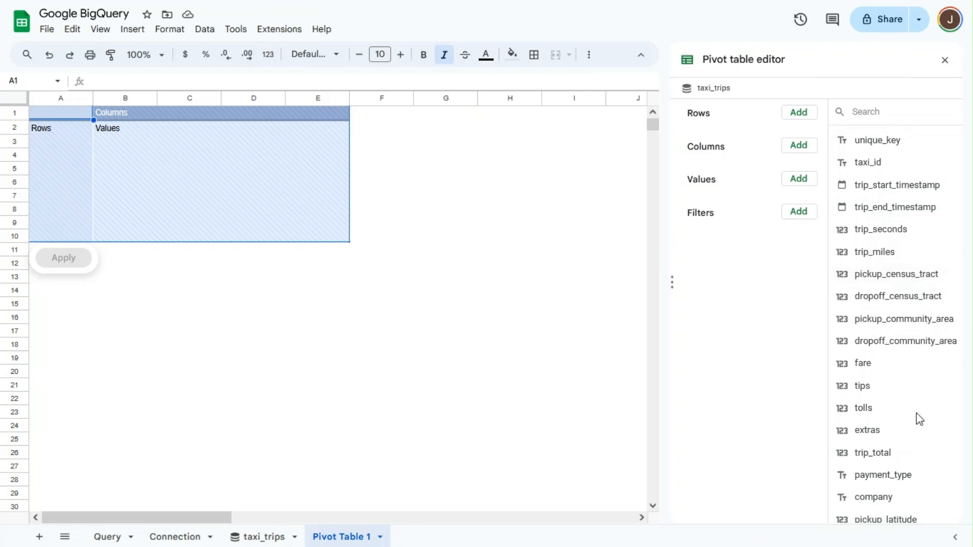
pyautogui.scroll(-1, 919, 417)
pyautogui.scroll(-2, 918, 417)
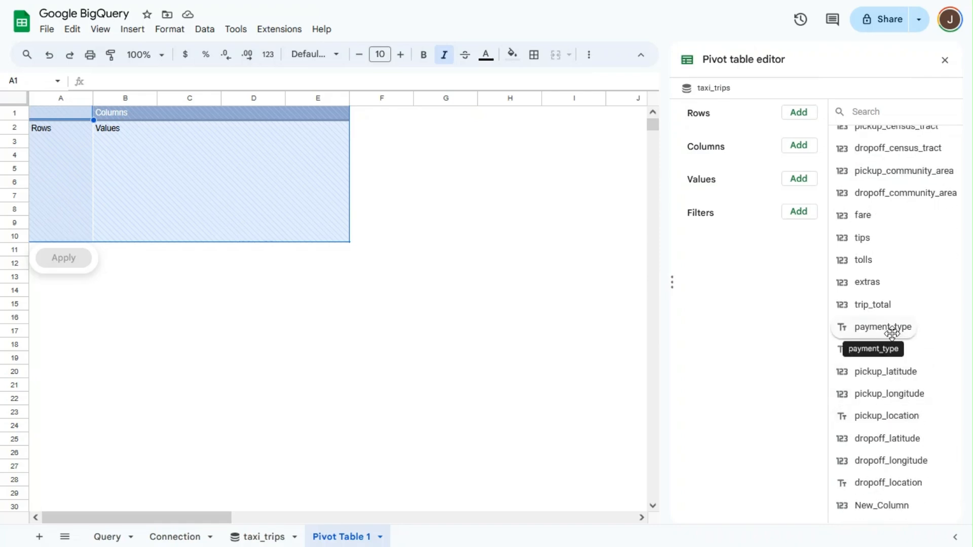
pyautogui.moveTo(892, 333); pyautogui.dragTo(751, 156)
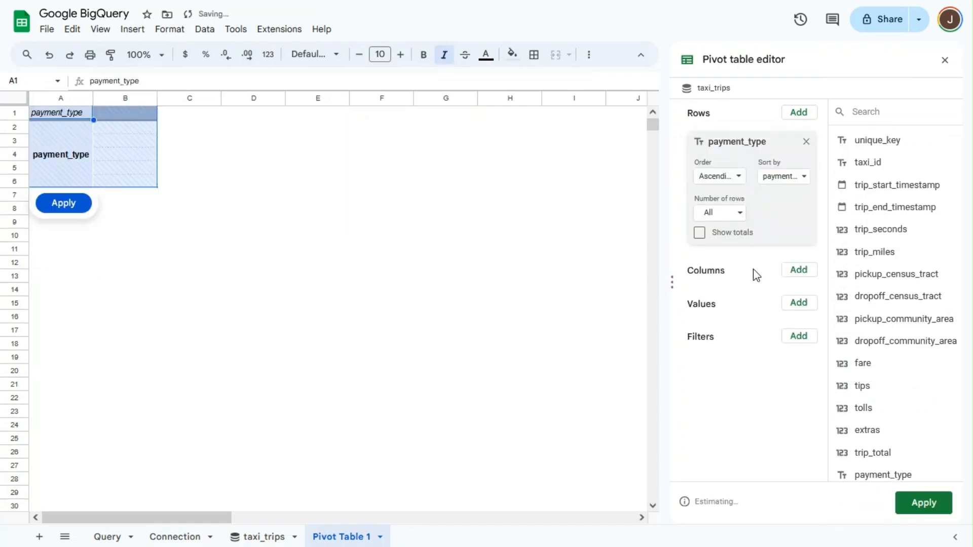
# - Add unique_key to the pivot table as a value summarized by COUNTA
pyautogui.scroll(-2, 886, 394)
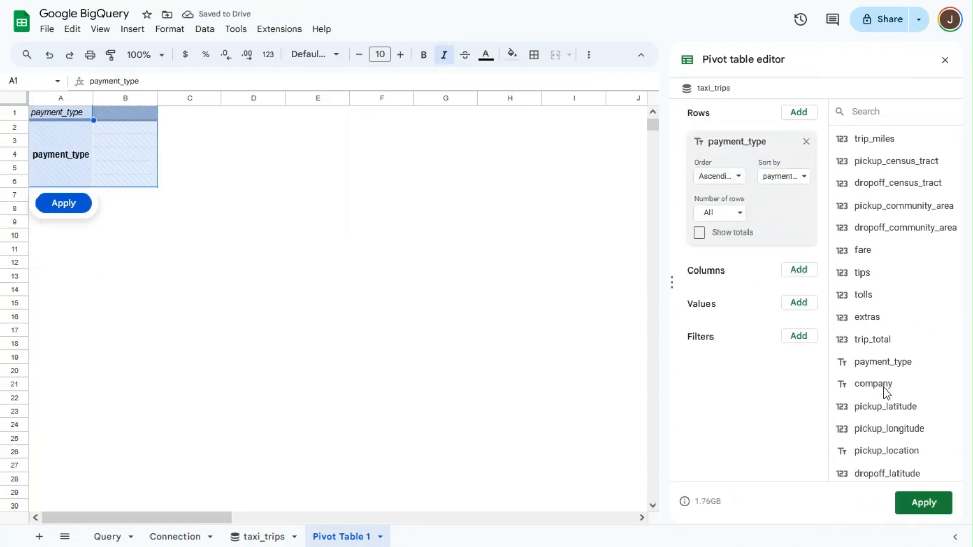
pyautogui.scroll(1, 870, 333)
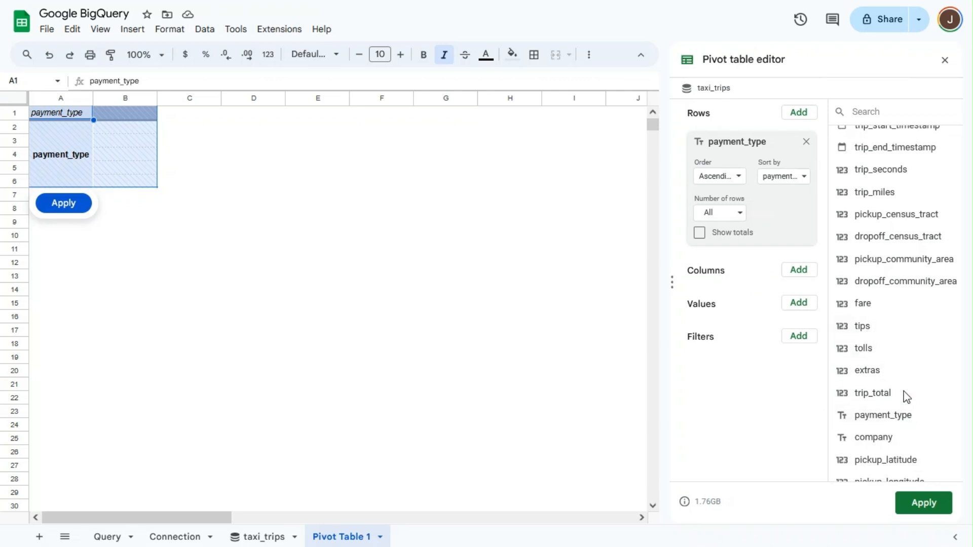
pyautogui.scroll(2, 904, 398)
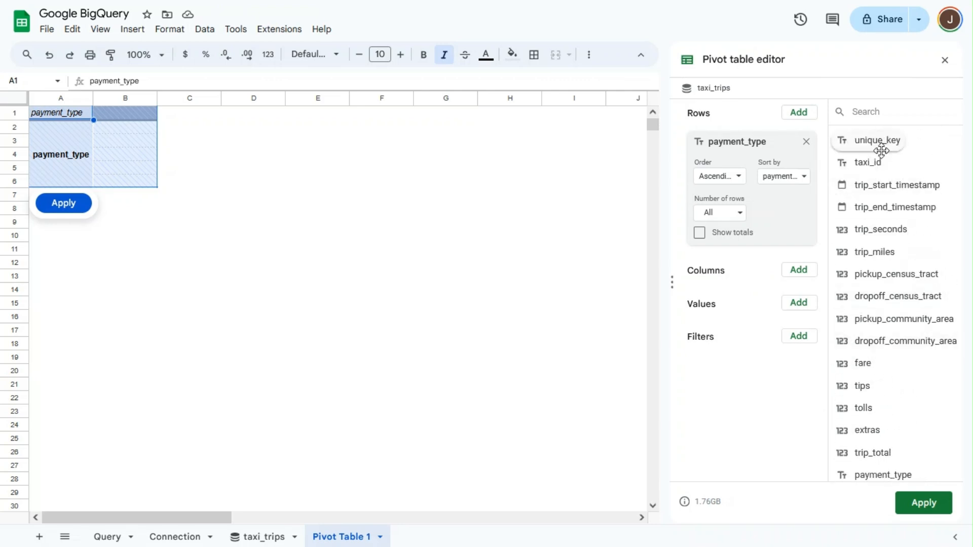
pyautogui.moveTo(877, 139); pyautogui.dragTo(802, 355)
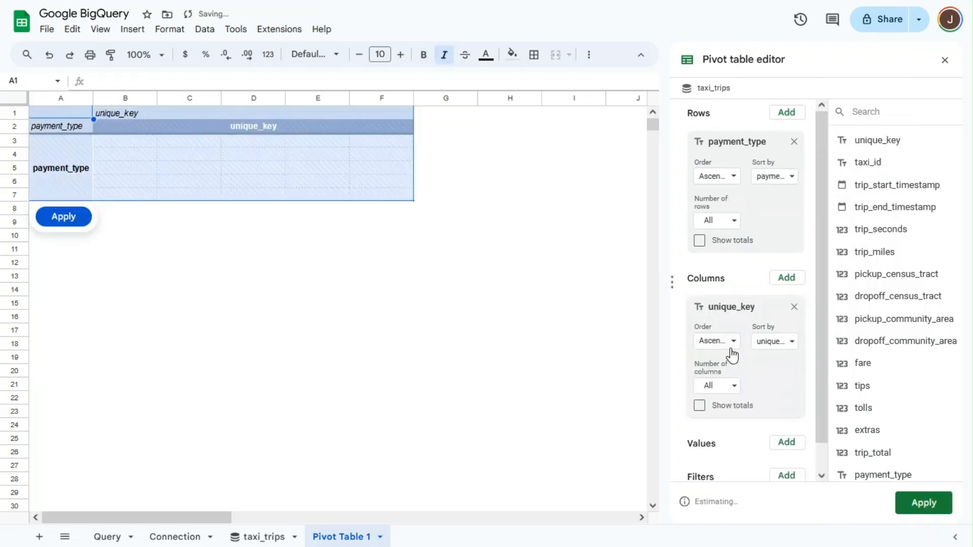
pyautogui.scroll(-1, 744, 329)
pyautogui.moveTo(741, 269); pyautogui.dragTo(712, 324)
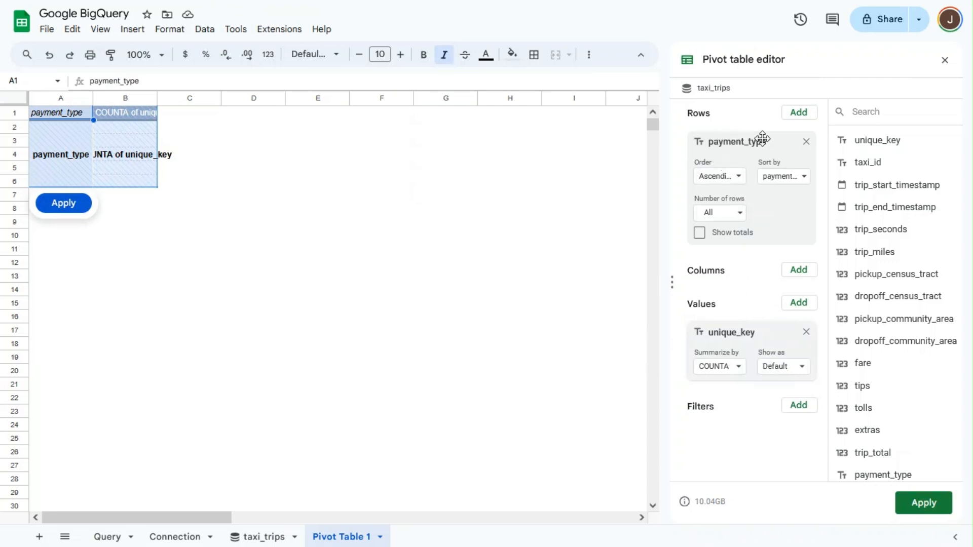
# - Sort the payment_type rows in descending order by COUNTA of unique_key
pyautogui.click(730, 177)
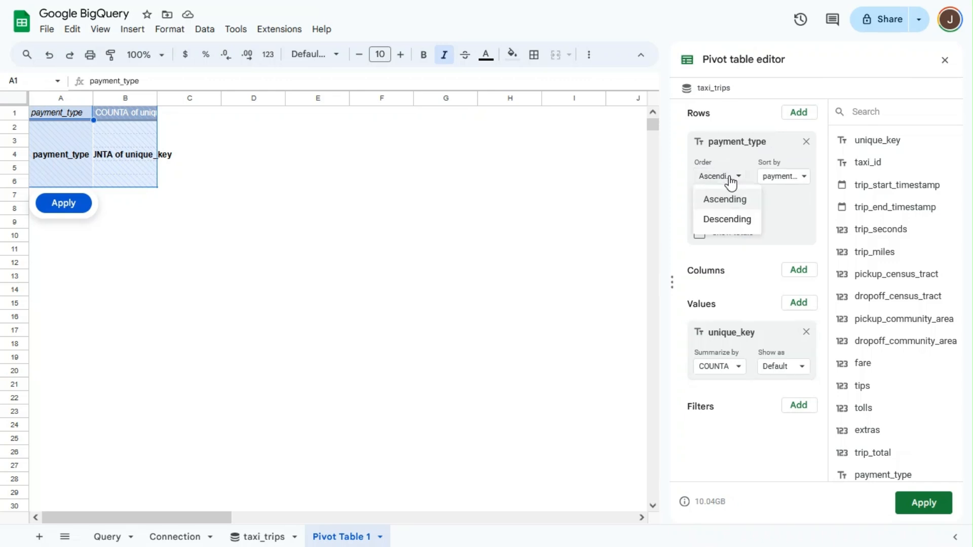
pyautogui.click(761, 217)
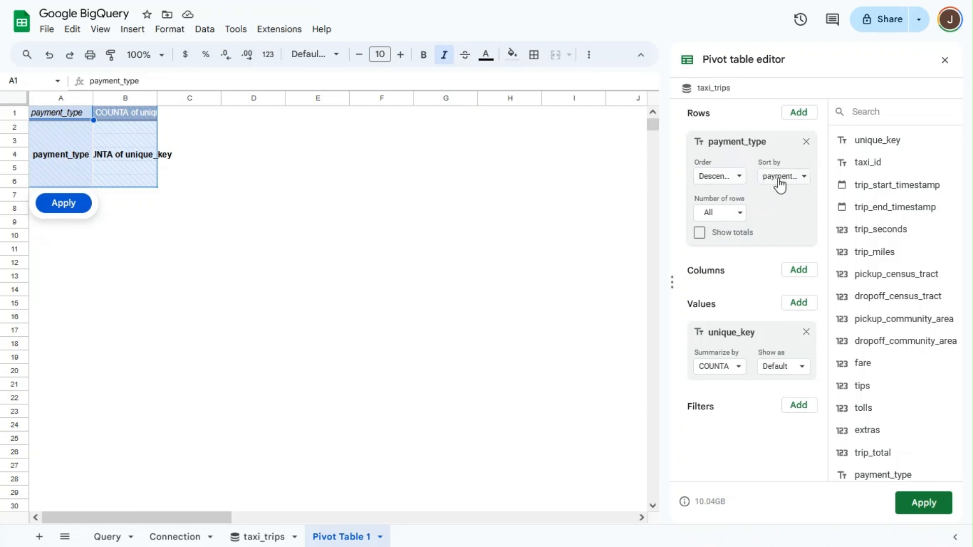
pyautogui.click(781, 180)
pyautogui.click(792, 223)
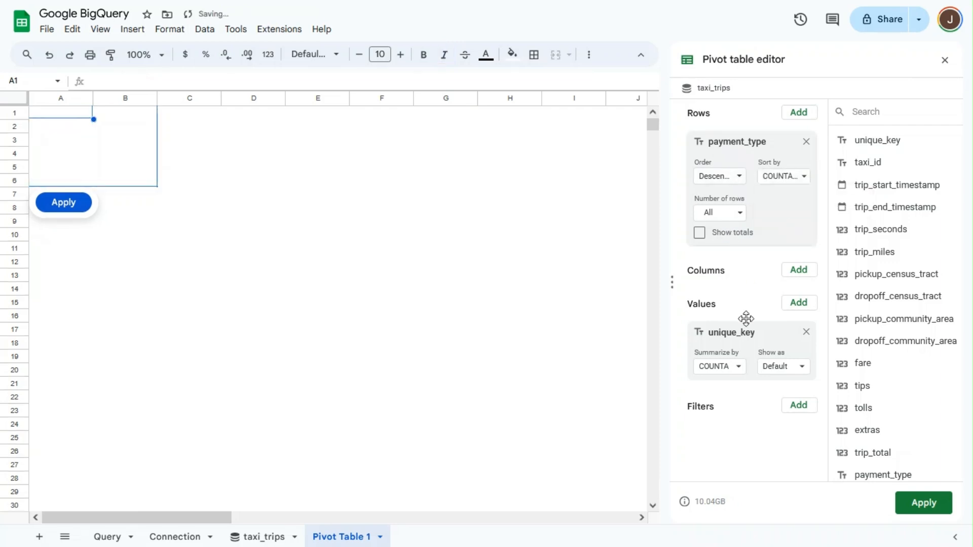
pyautogui.click(723, 213)
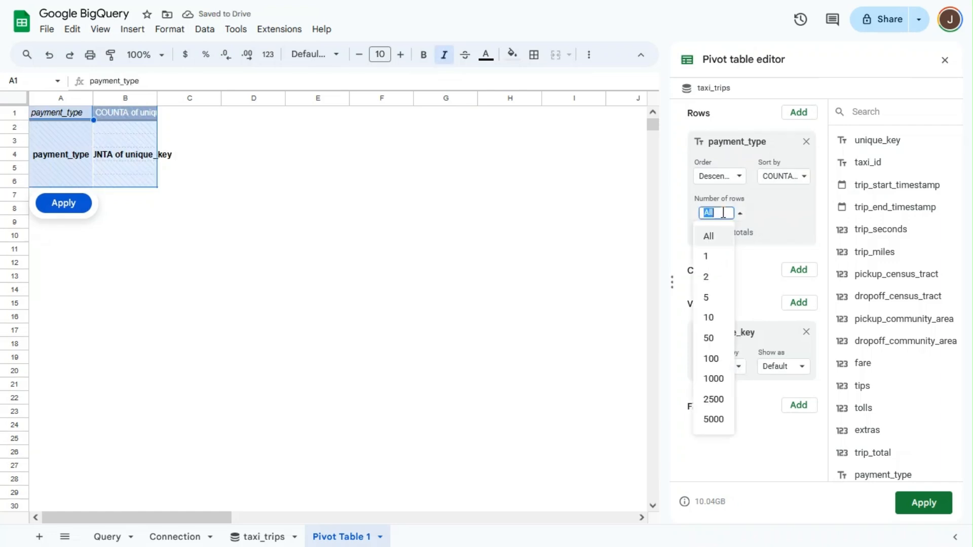
pyautogui.click(766, 207)
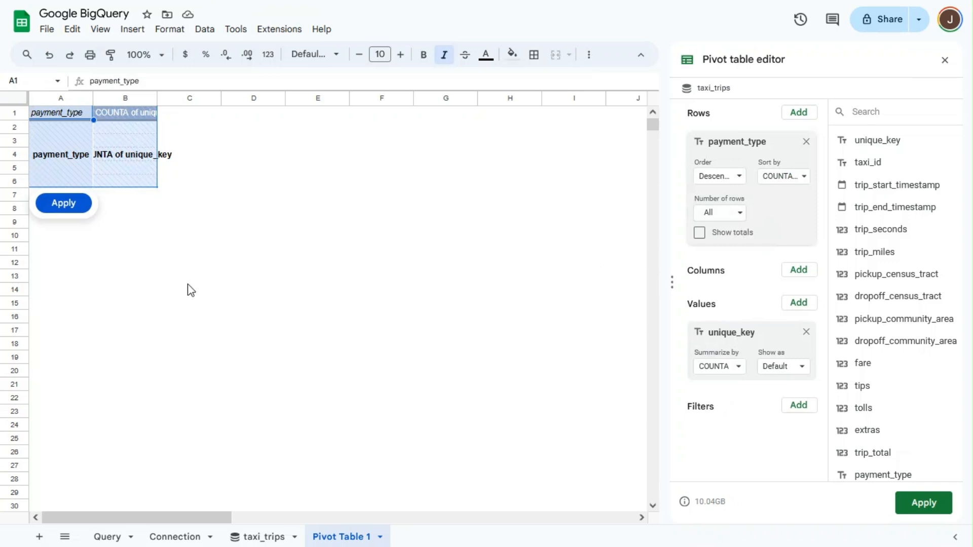
pyautogui.click(740, 215)
pyautogui.click(793, 223)
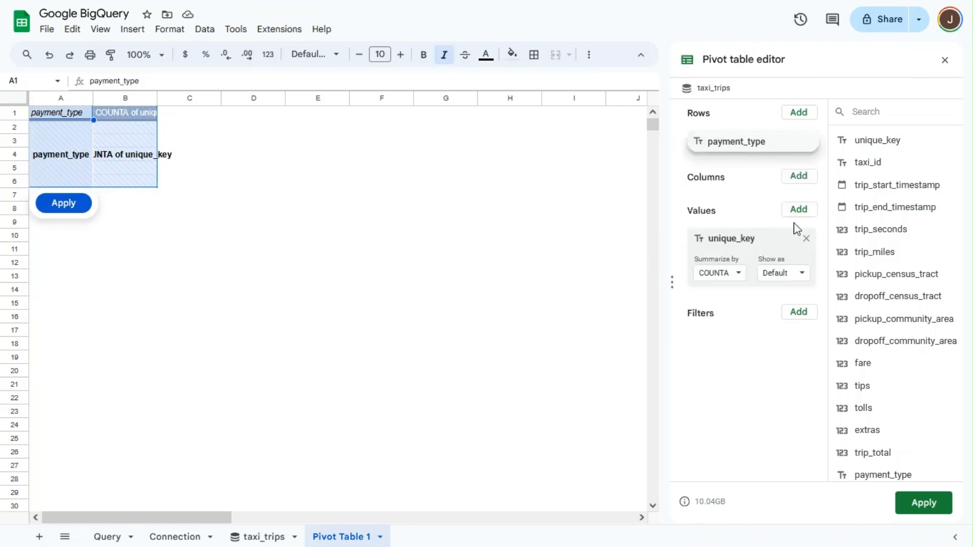
# - Apply the pivot table settings to load the trip counts and widen column A for the payment types
pyautogui.click(52, 203)
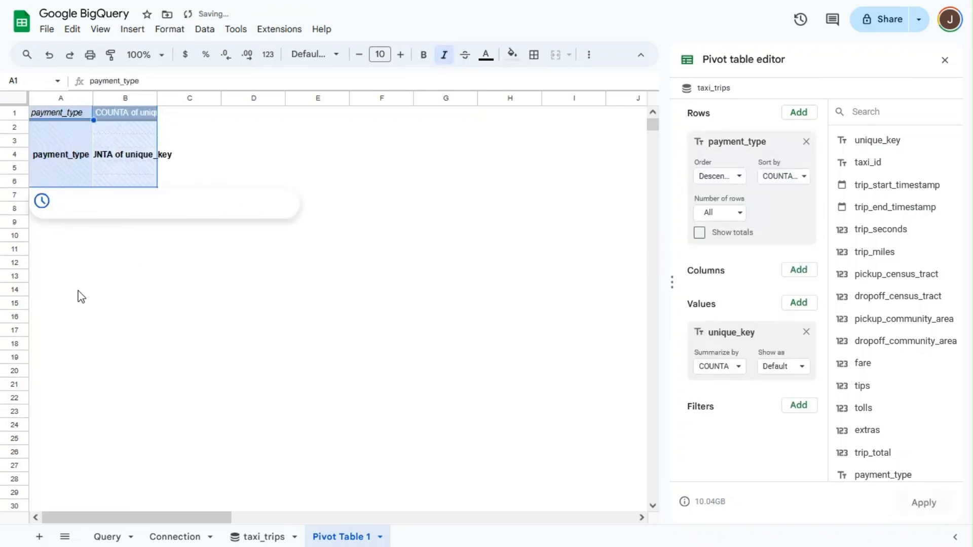
pyautogui.moveTo(92, 99); pyautogui.dragTo(142, 110)
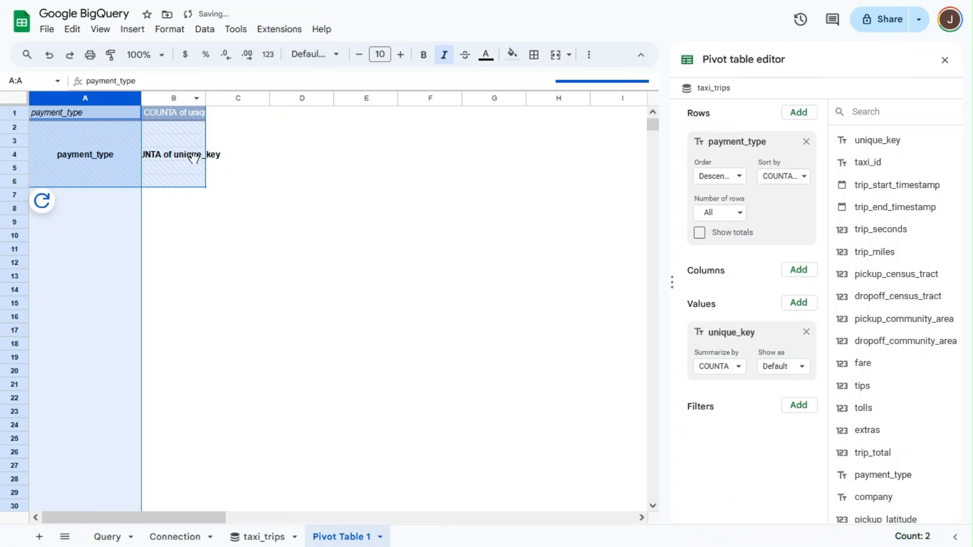
pyautogui.click(183, 131)
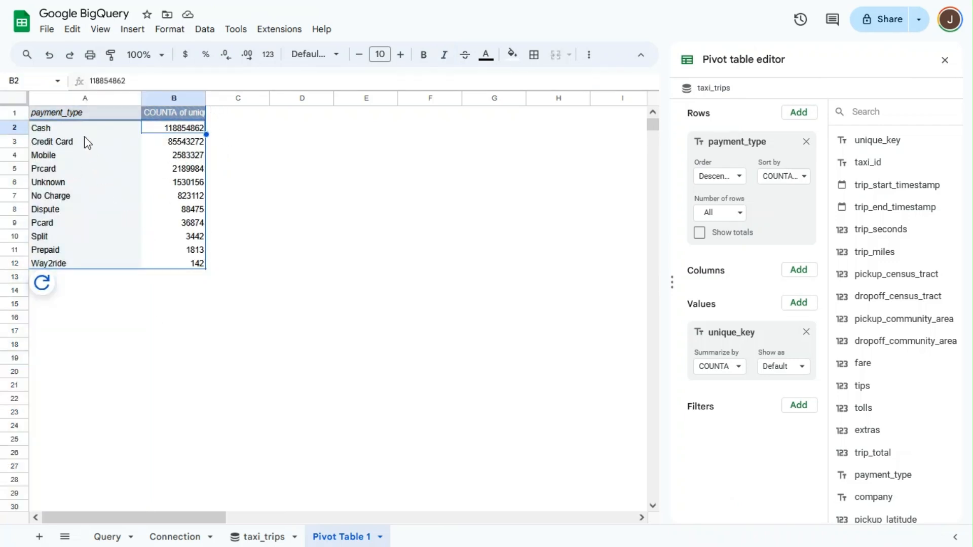
pyautogui.press('Left')
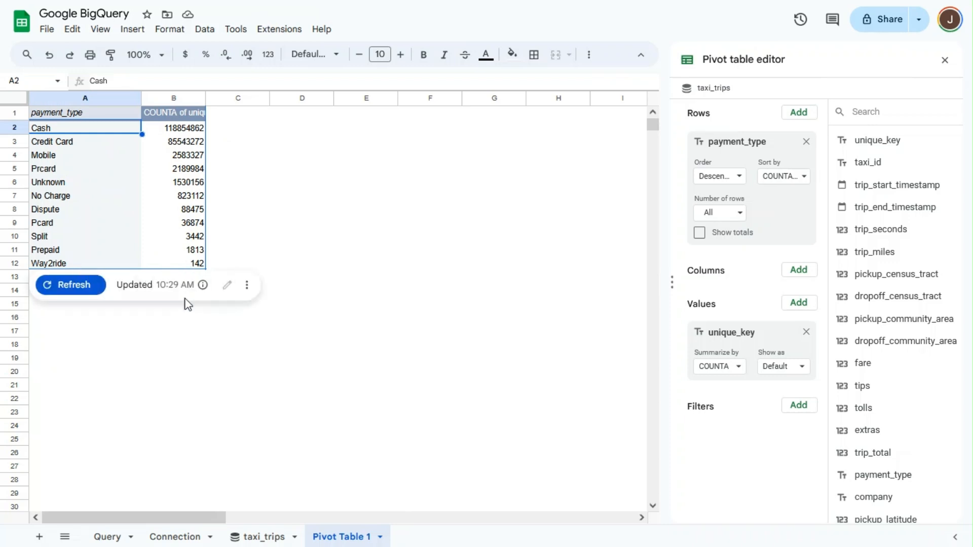
# - Limit the payment_type rows in the pivot table to 5 and apply the change
pyautogui.click(715, 212)
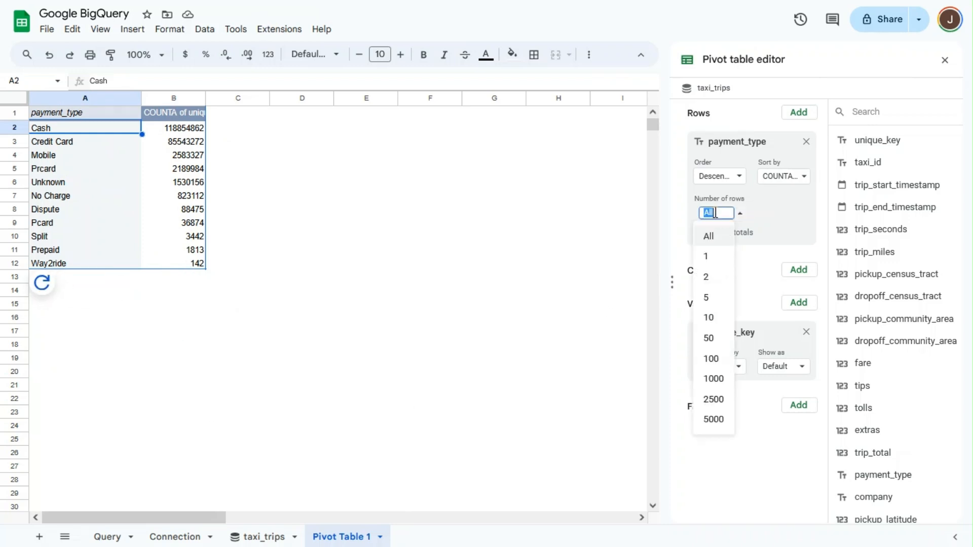
pyautogui.click(708, 297)
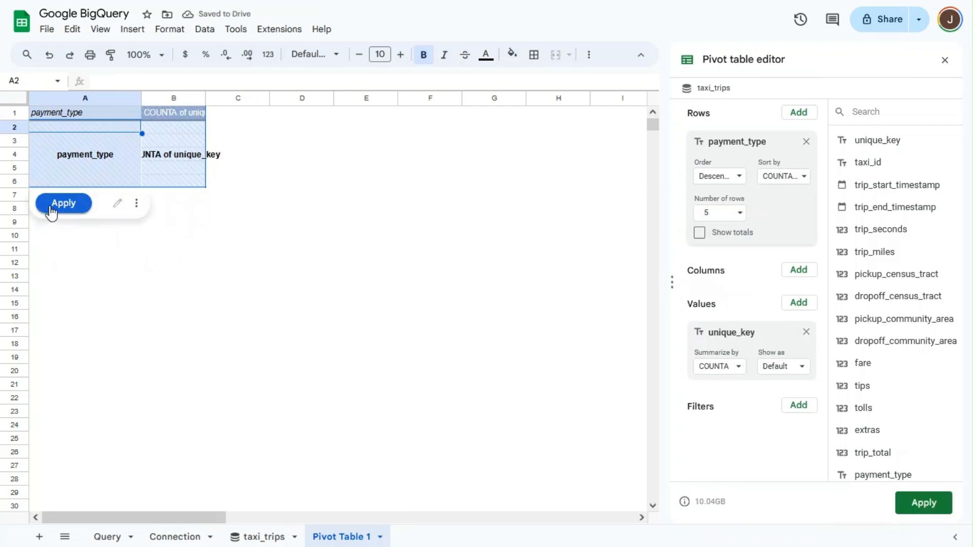
pyautogui.click(58, 203)
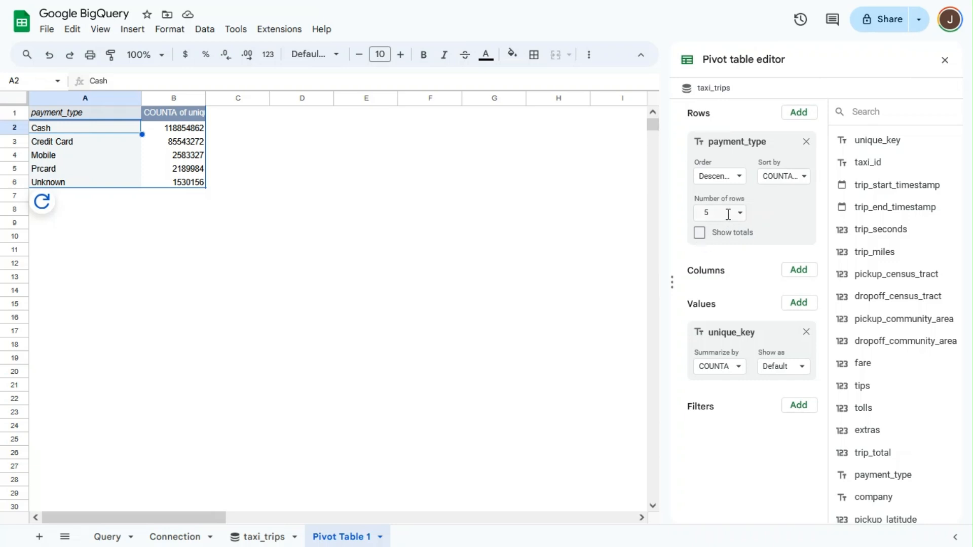
# - Show totals for the payment_type rows and set the number of rows to All, applying the pivot table changes
pyautogui.click(700, 233)
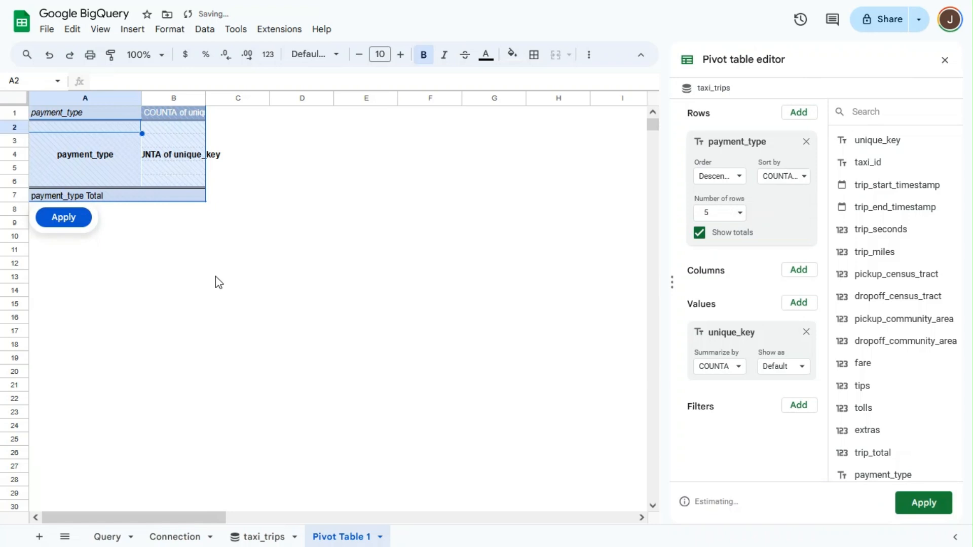
pyautogui.click(57, 221)
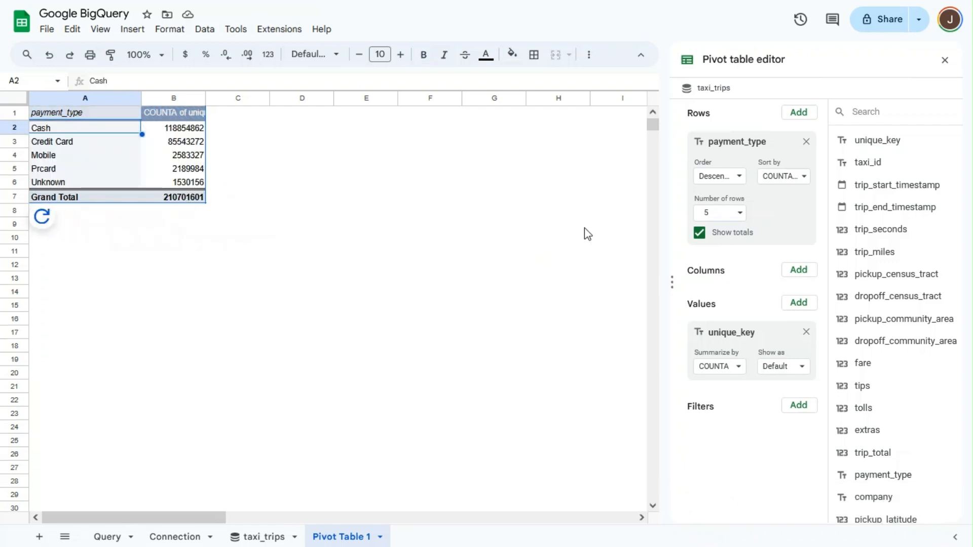
pyautogui.click(739, 213)
pyautogui.click(726, 237)
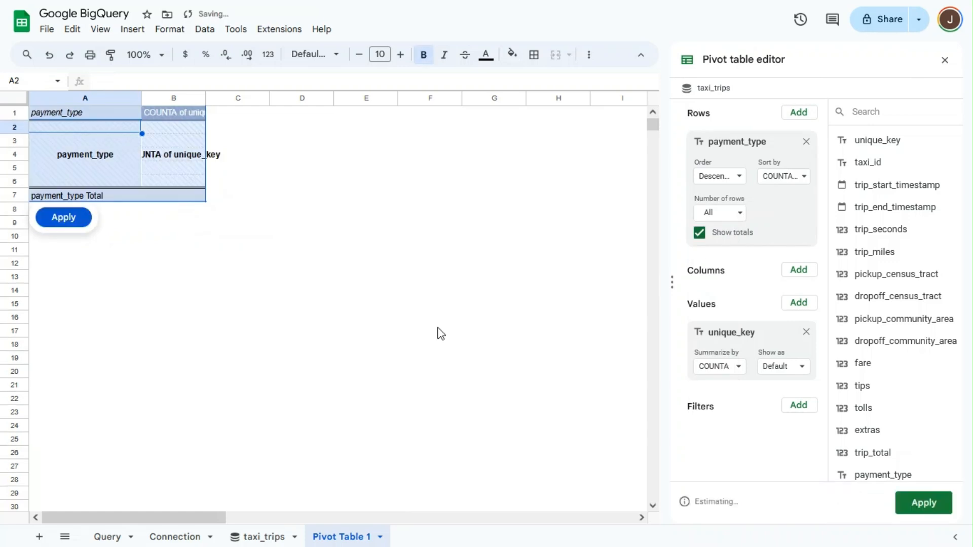
pyautogui.click(62, 217)
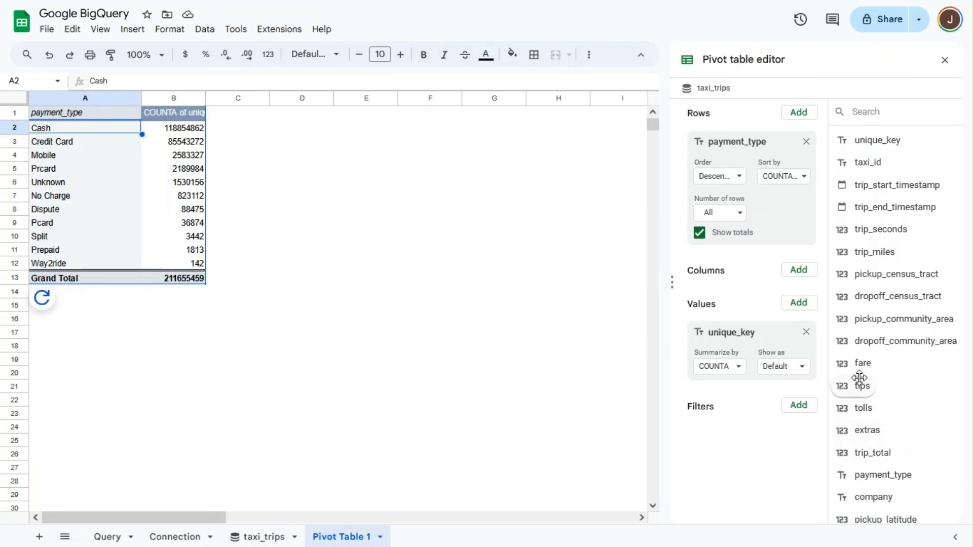
# - Add fare to the pivot table values summarized by AVERAGE and apply the change
pyautogui.moveTo(853, 364); pyautogui.dragTo(721, 388)
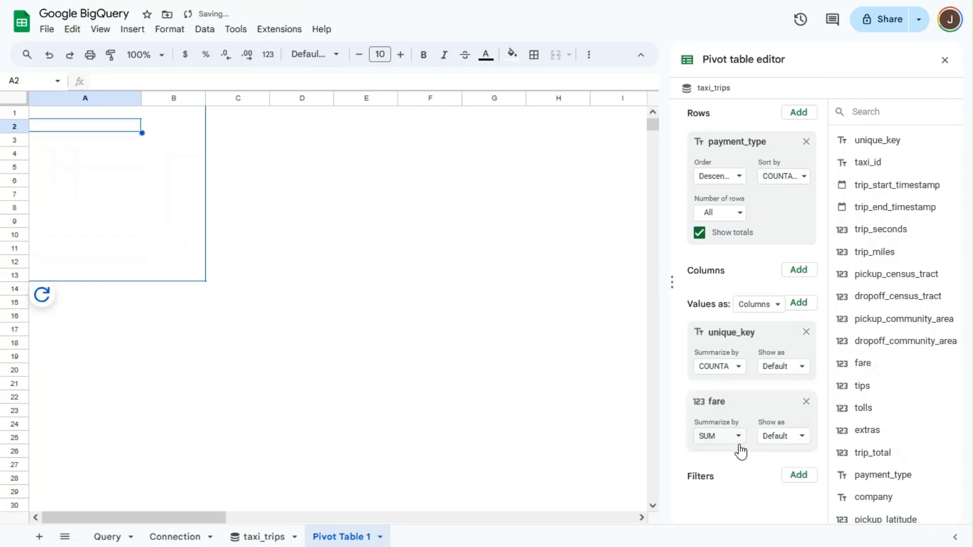
pyautogui.click(735, 446)
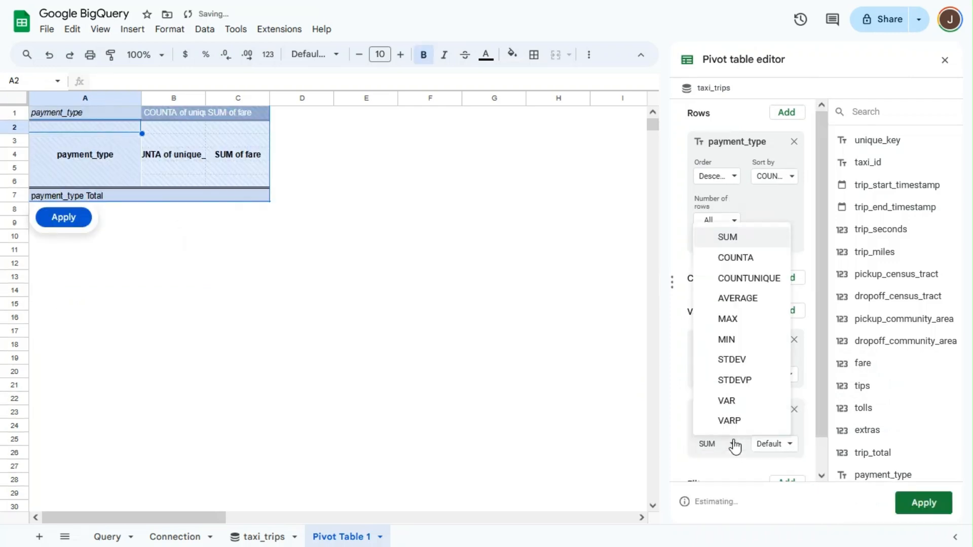
pyautogui.click(734, 449)
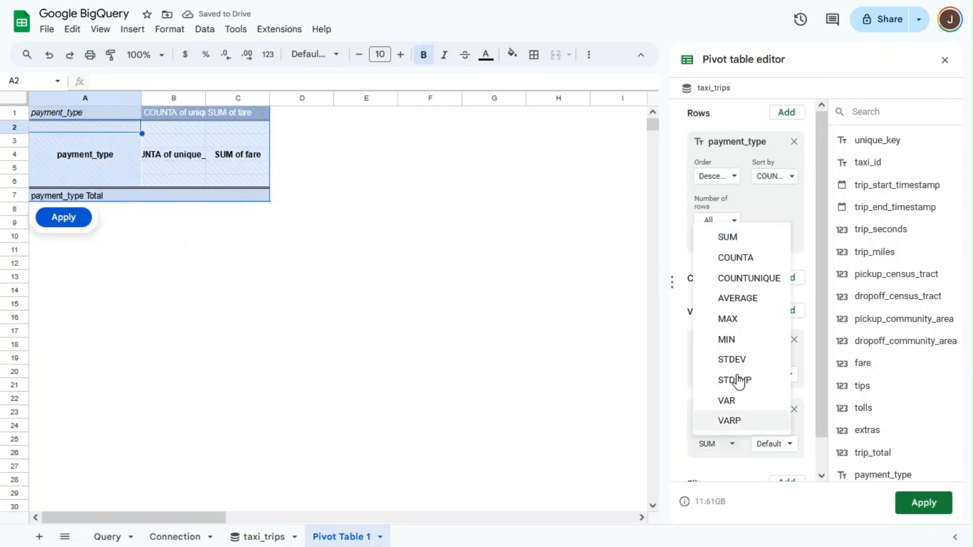
pyautogui.press('Return')
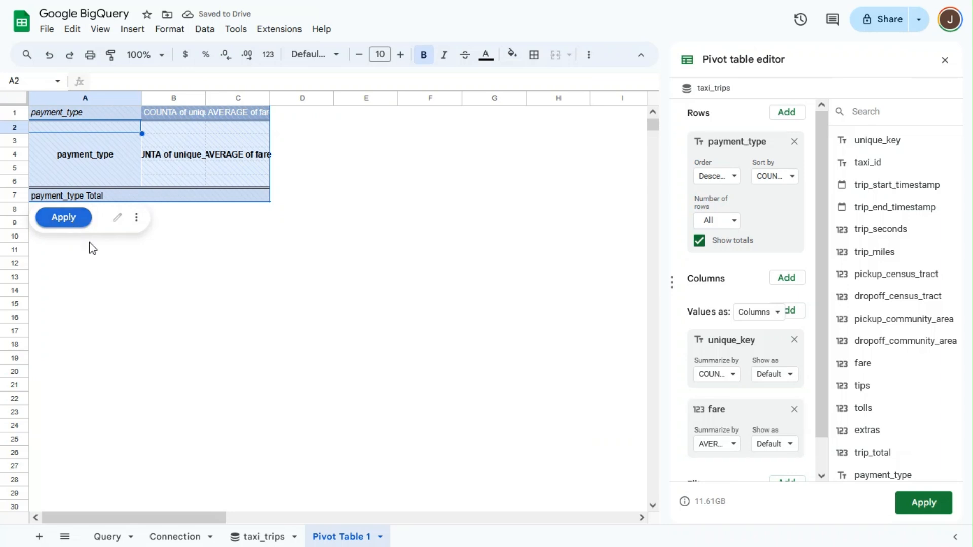
pyautogui.click(70, 221)
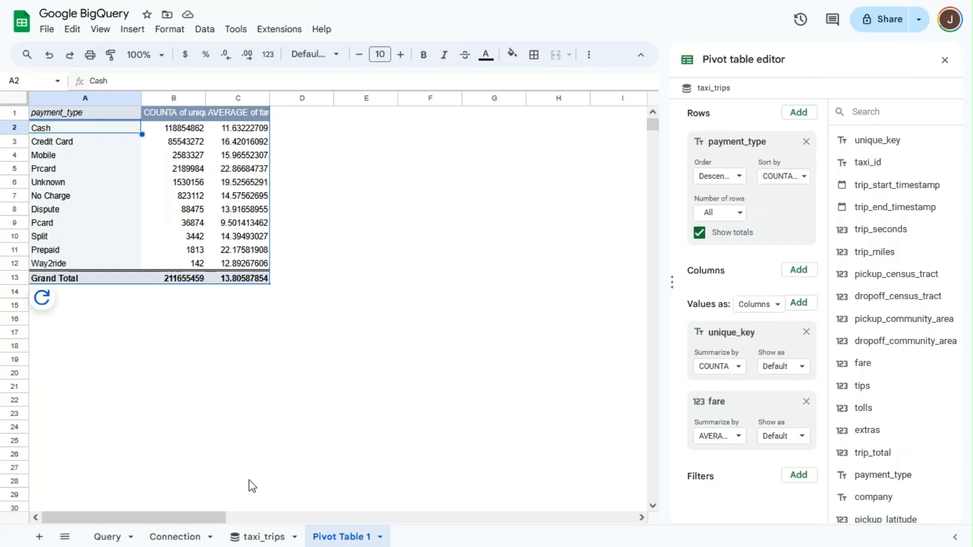
# - Create a chart from the taxi_trips data on a new sheet and set its type to Line chart
pyautogui.click(261, 538)
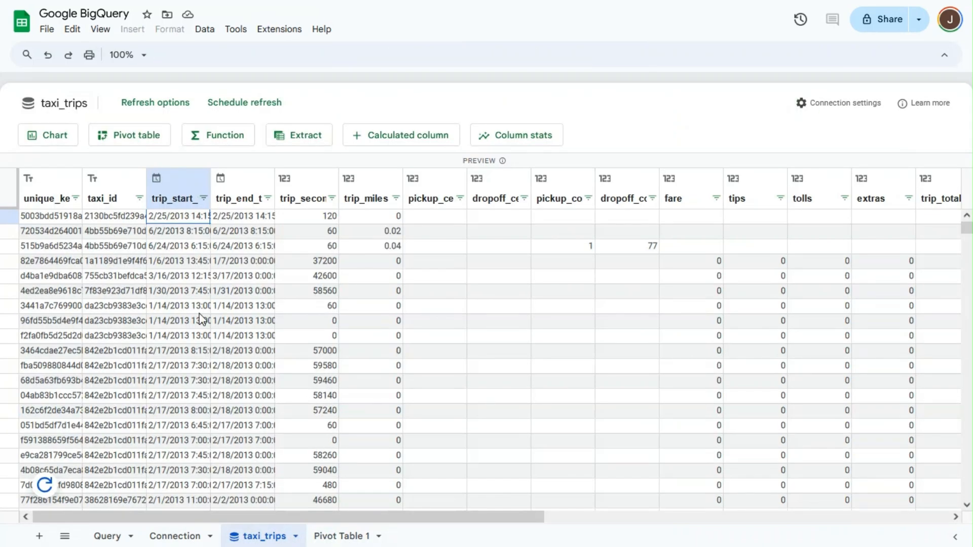
pyautogui.click(61, 140)
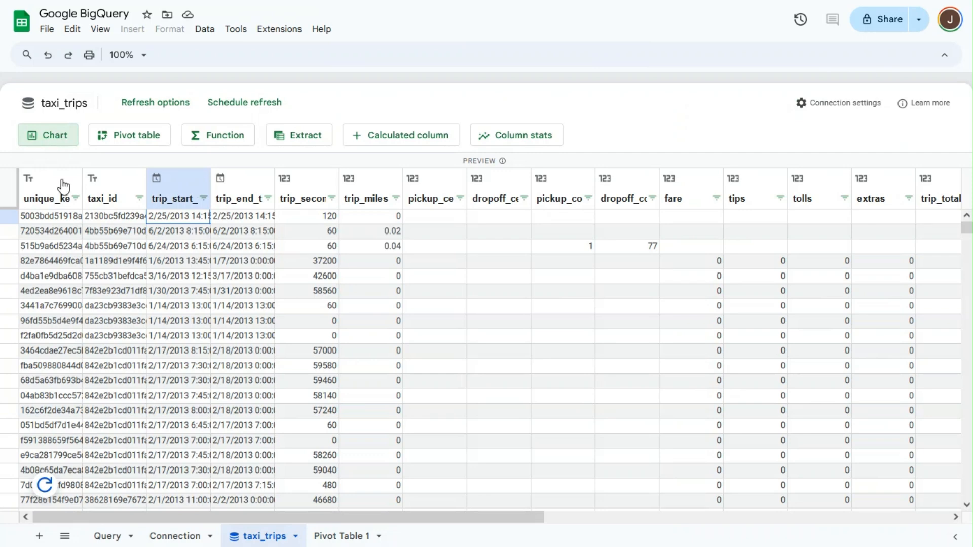
pyautogui.click(50, 135)
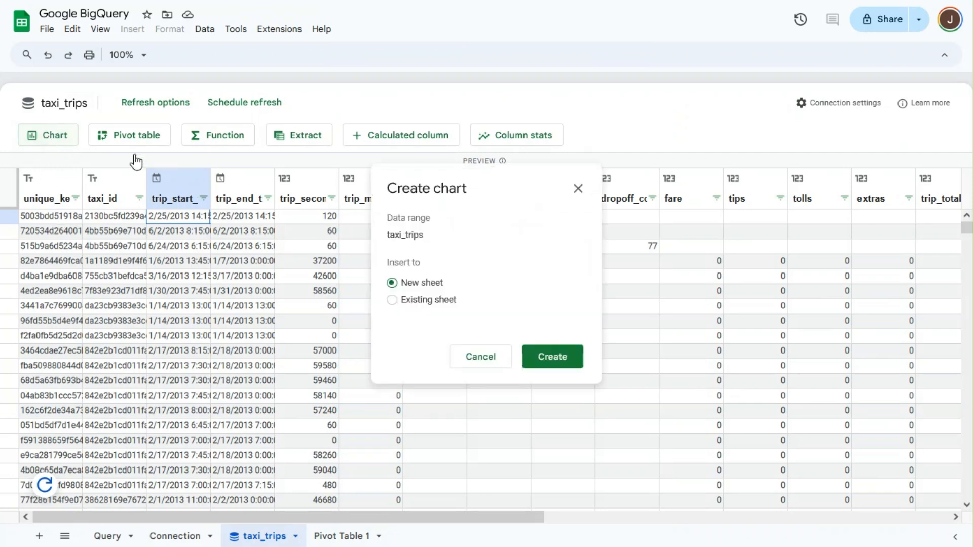
pyautogui.click(552, 357)
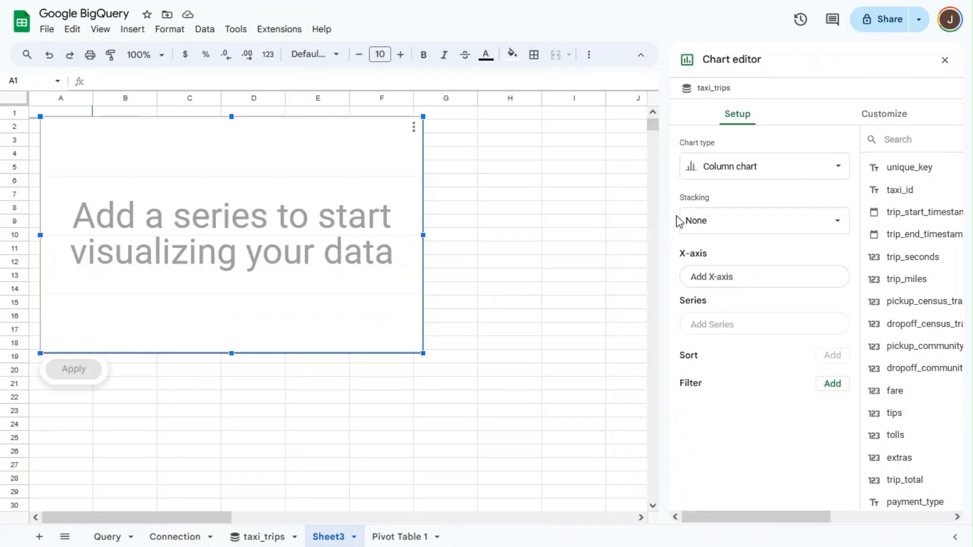
pyautogui.click(743, 166)
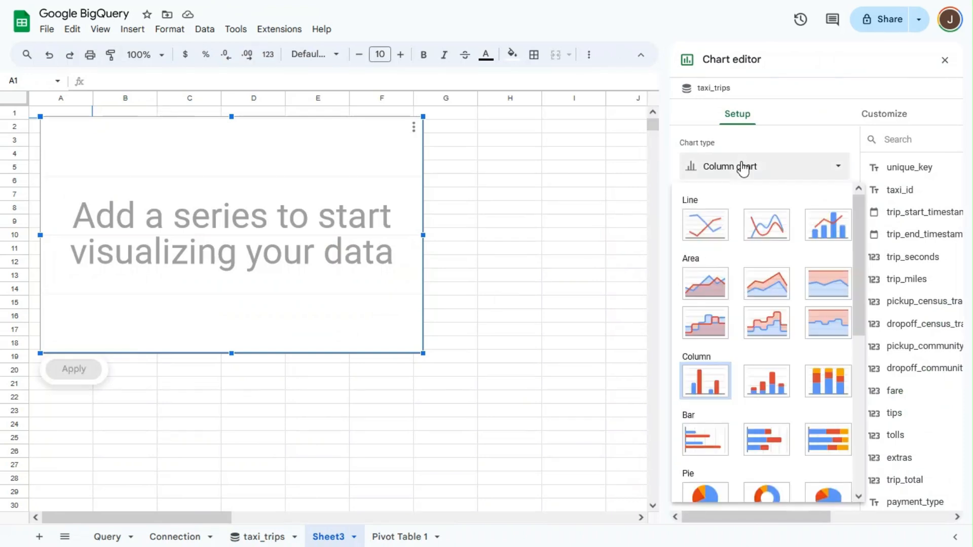
pyautogui.click(704, 228)
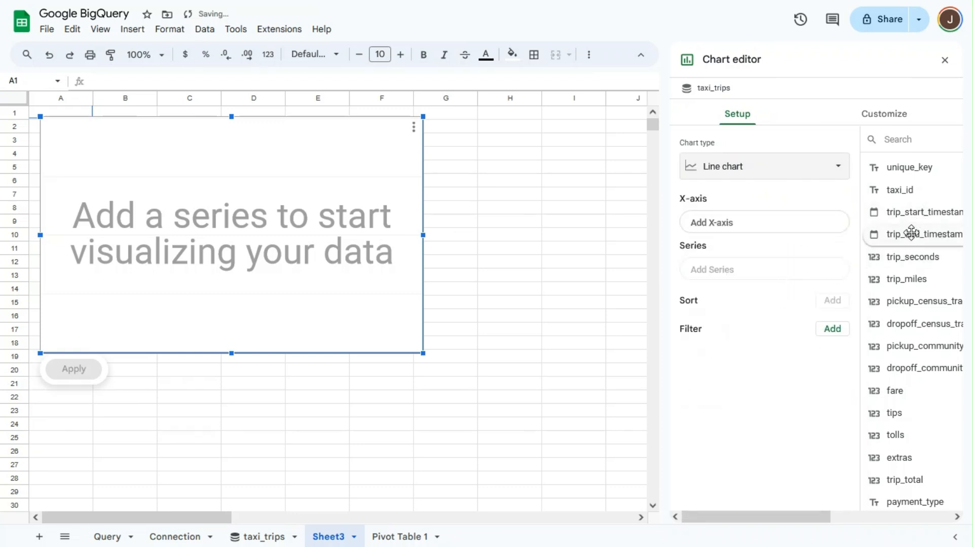
# - Set trip_start_timestamp as the chart's X-axis and group it by Year-Month
pyautogui.moveTo(908, 213); pyautogui.dragTo(712, 227)
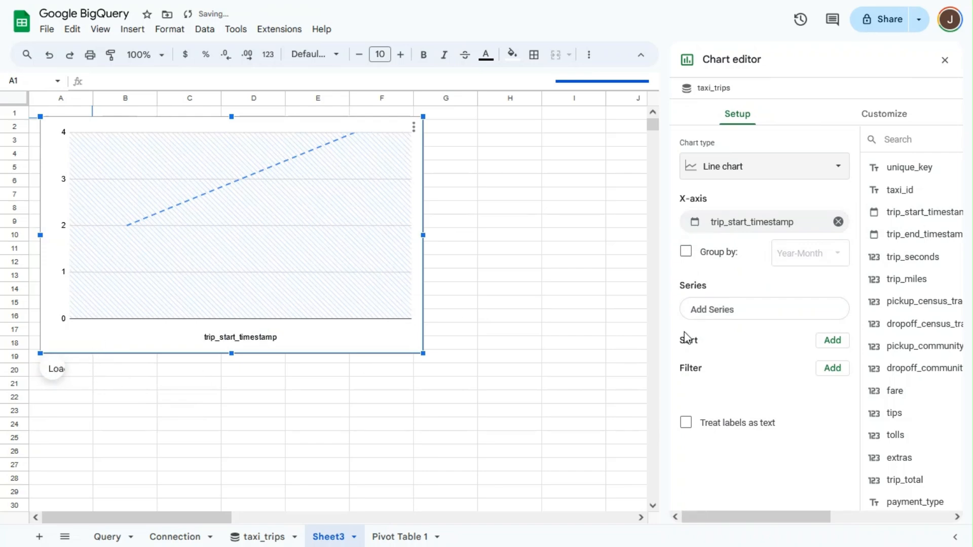
pyautogui.click(687, 252)
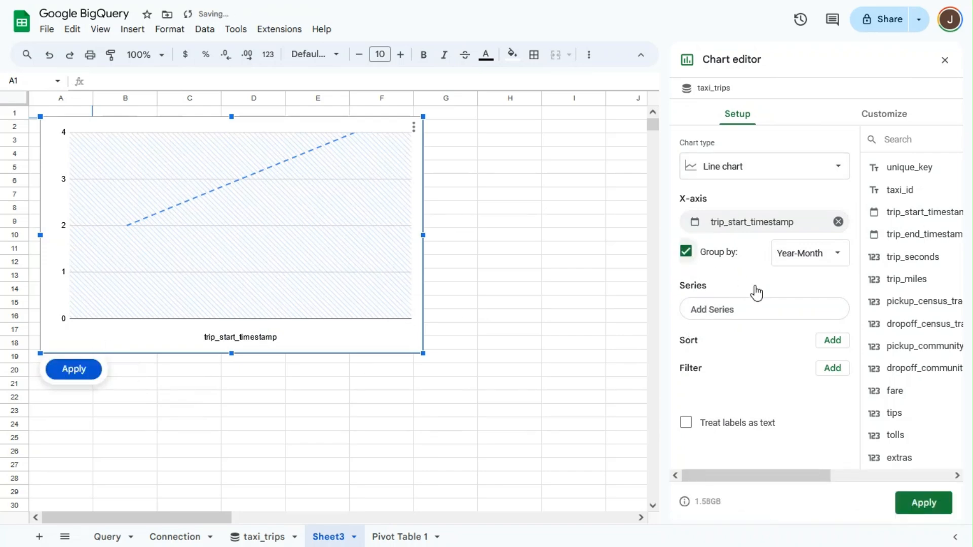
pyautogui.click(799, 258)
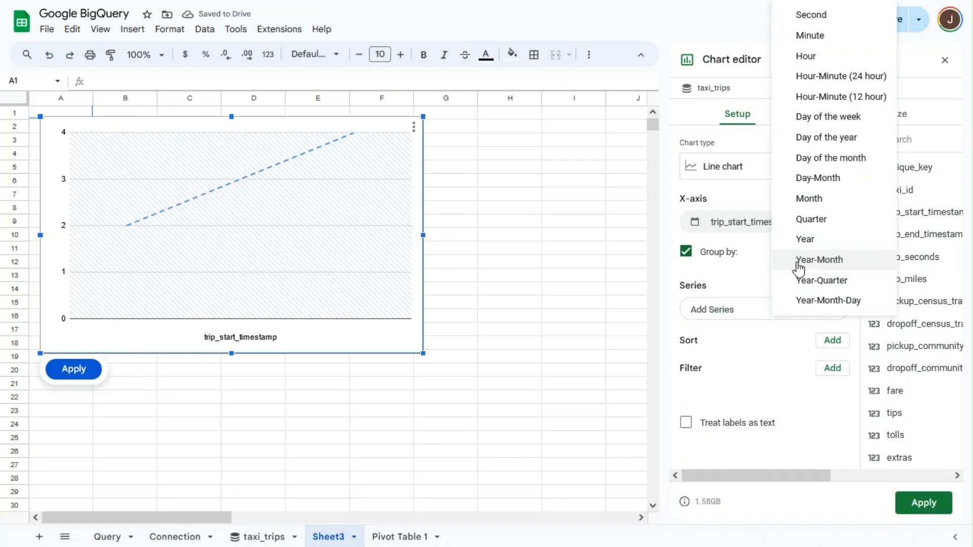
pyautogui.click(745, 280)
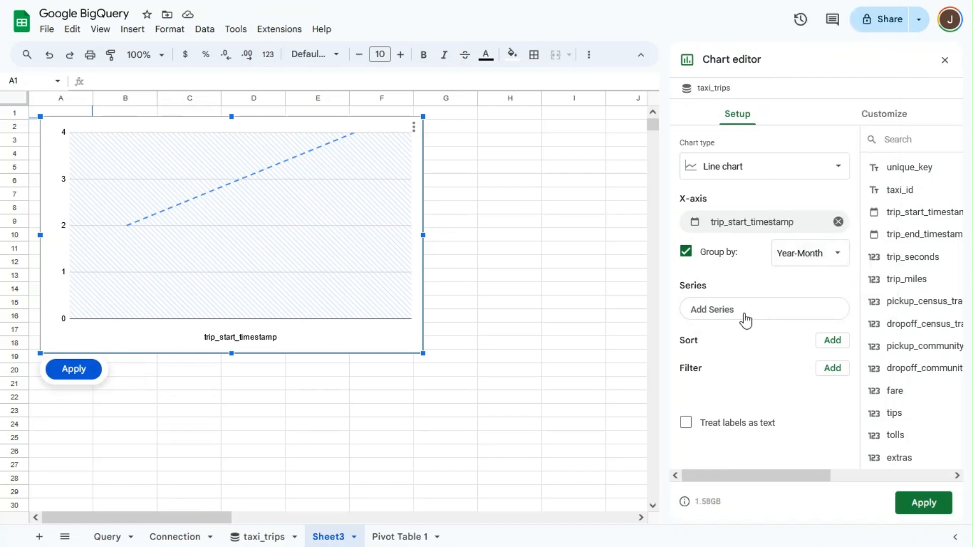
# - Add trip_total as the chart's series aggregated by Average and apply the settings to load the chart
pyautogui.scroll(-2, 928, 423)
pyautogui.scroll(-1, 928, 423)
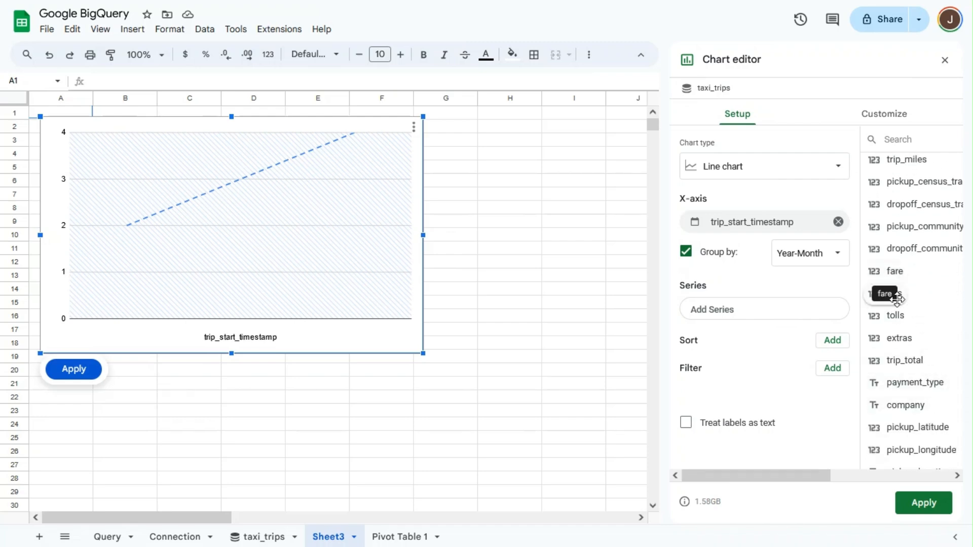
pyautogui.moveTo(893, 275)
pyautogui.mouseDown()
pyautogui.moveTo(837, 302)
pyautogui.moveTo(884, 270)
pyautogui.mouseUp()
pyautogui.moveTo(897, 361); pyautogui.dragTo(707, 304)
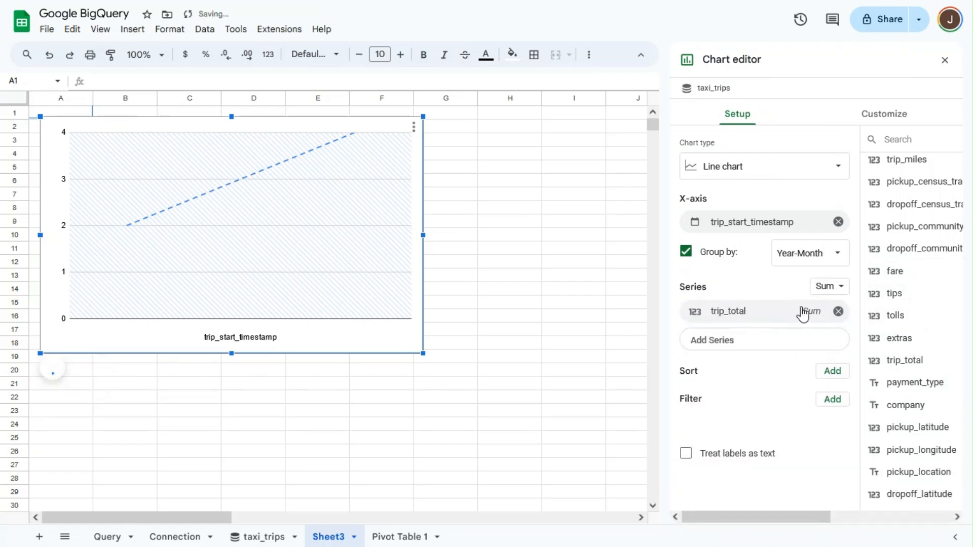
pyautogui.click(800, 311)
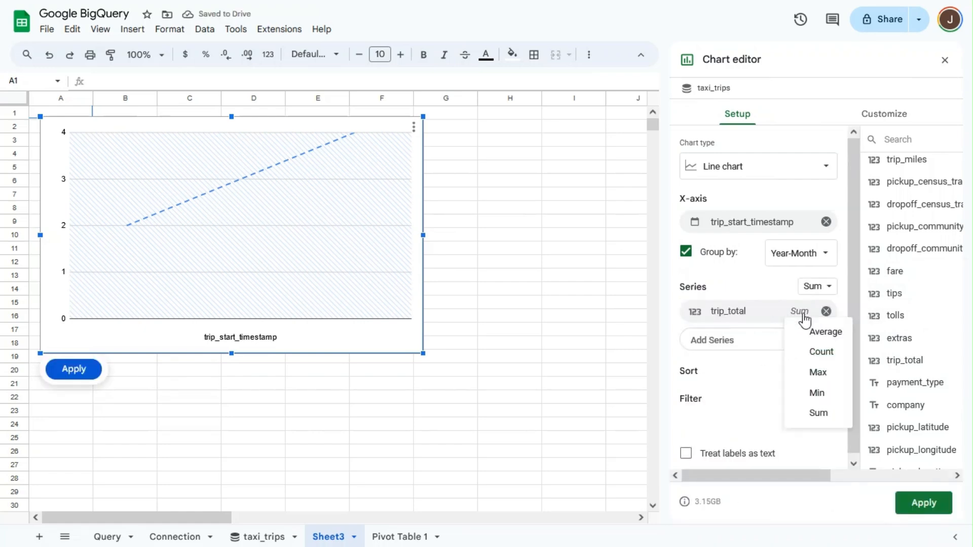
pyautogui.click(804, 332)
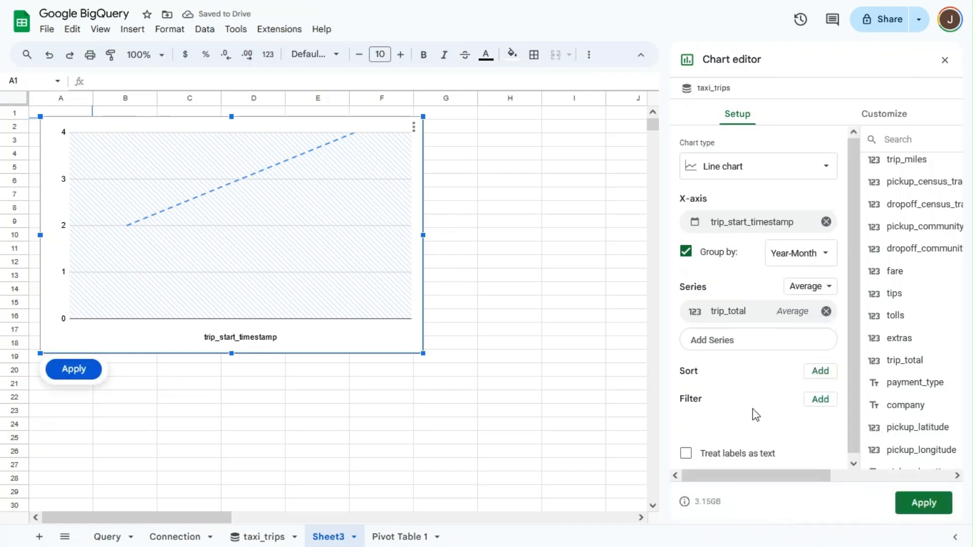
pyautogui.click(77, 371)
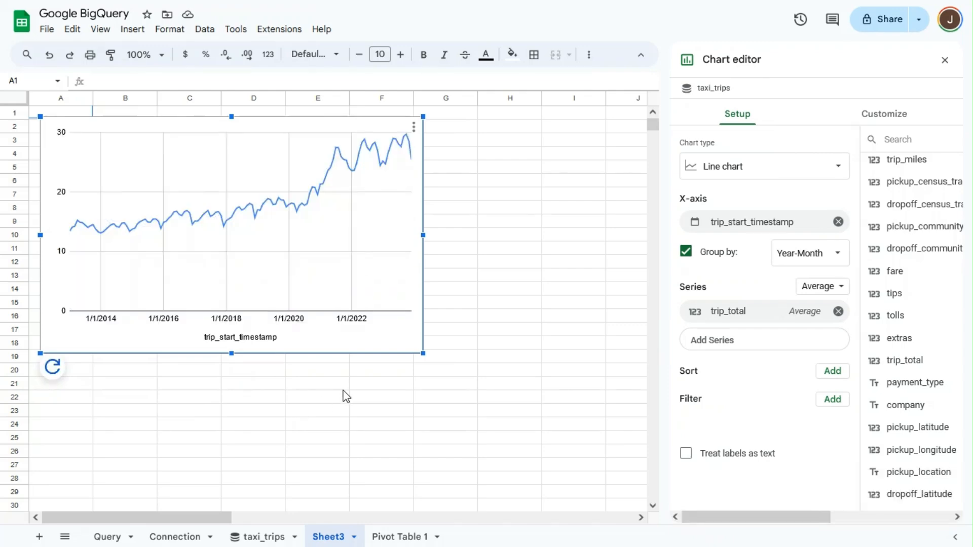
# - Enlarge the line chart to reach about column H and row 24, and set the chart font to Wide
pyautogui.moveTo(420, 351); pyautogui.dragTo(535, 422)
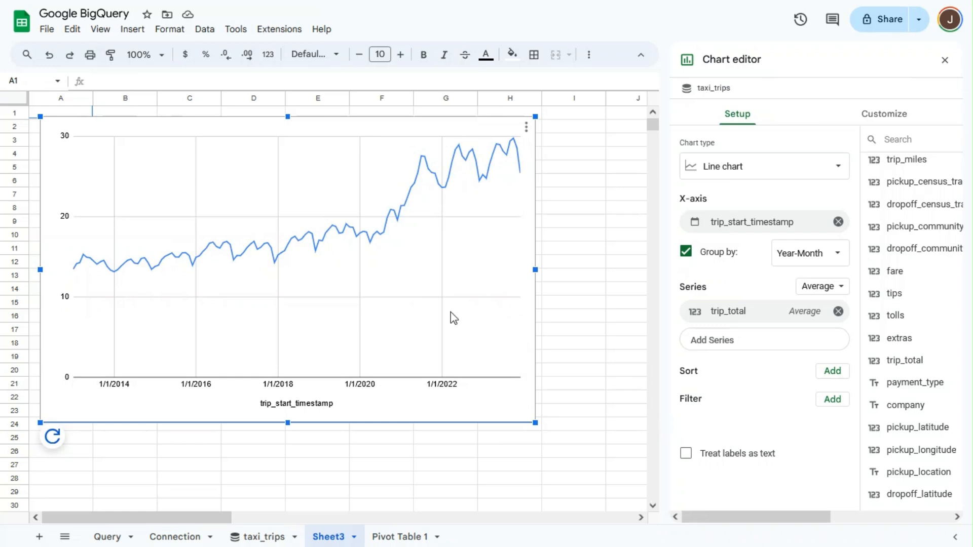
pyautogui.click(894, 115)
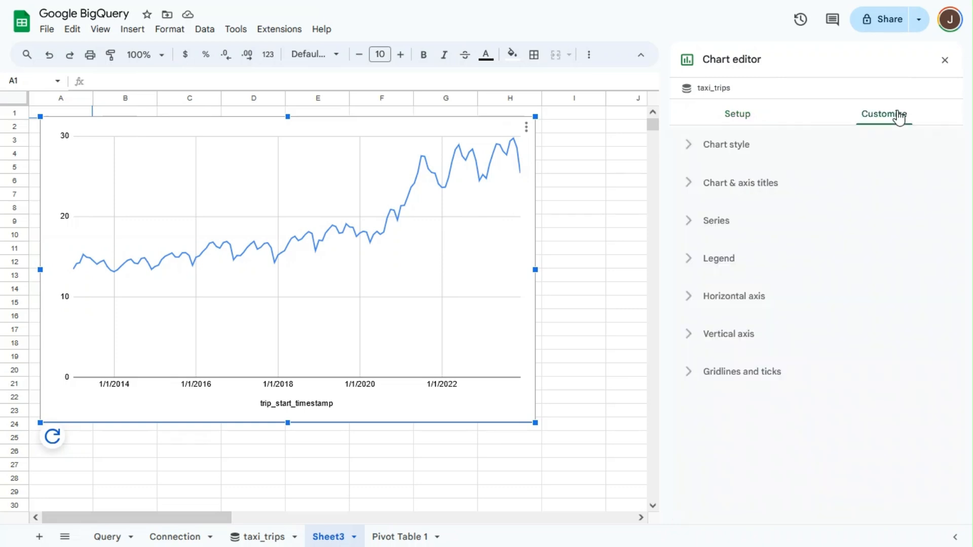
pyautogui.click(642, 285)
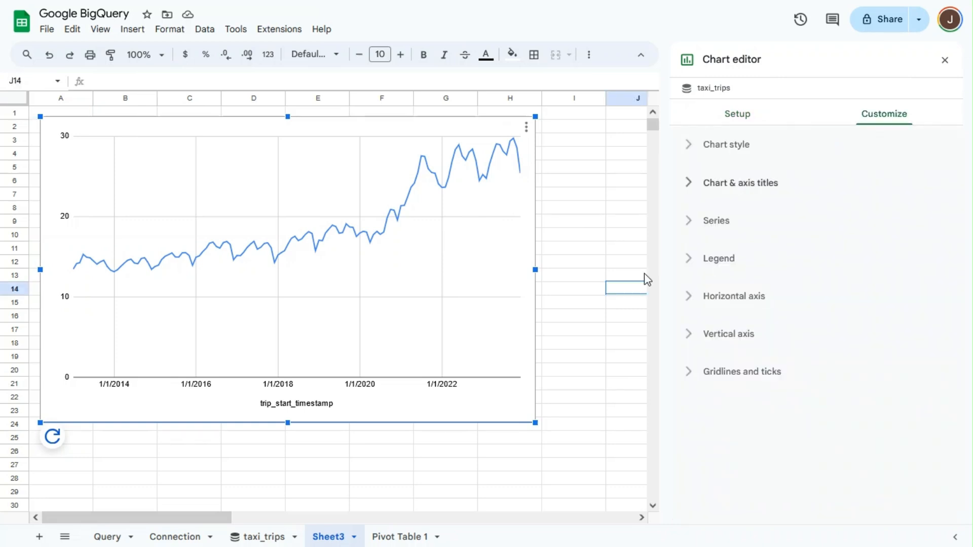
pyautogui.click(753, 152)
pyautogui.click(849, 198)
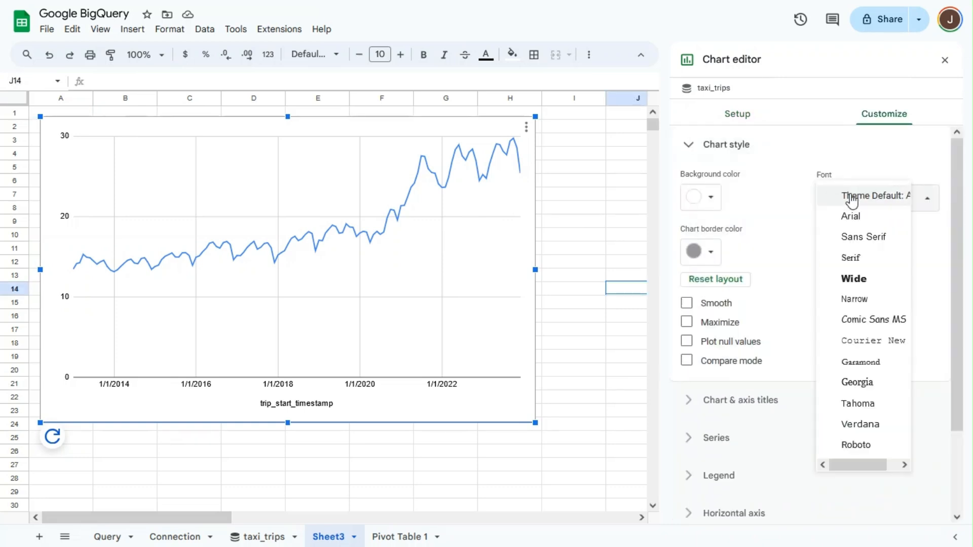
pyautogui.click(869, 280)
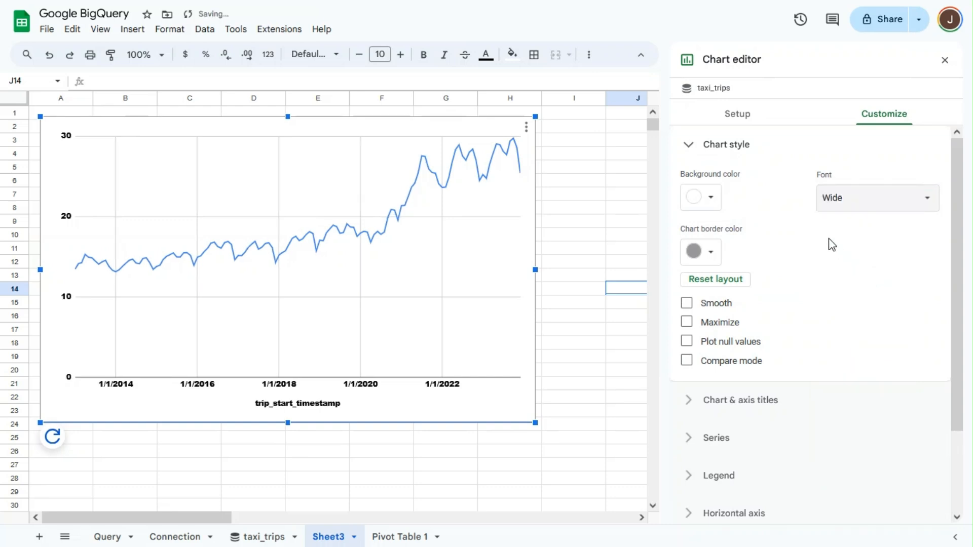
# - Title the chart "Average Trip Total" and close the chart editor
pyautogui.click(726, 402)
pyautogui.click(726, 277)
pyautogui.write('Average Trip Total')
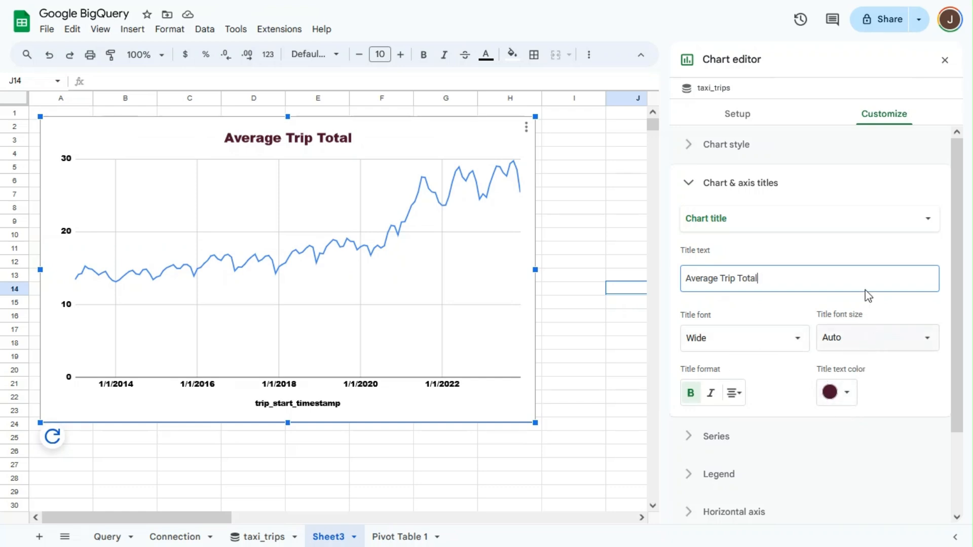
pyautogui.click(945, 61)
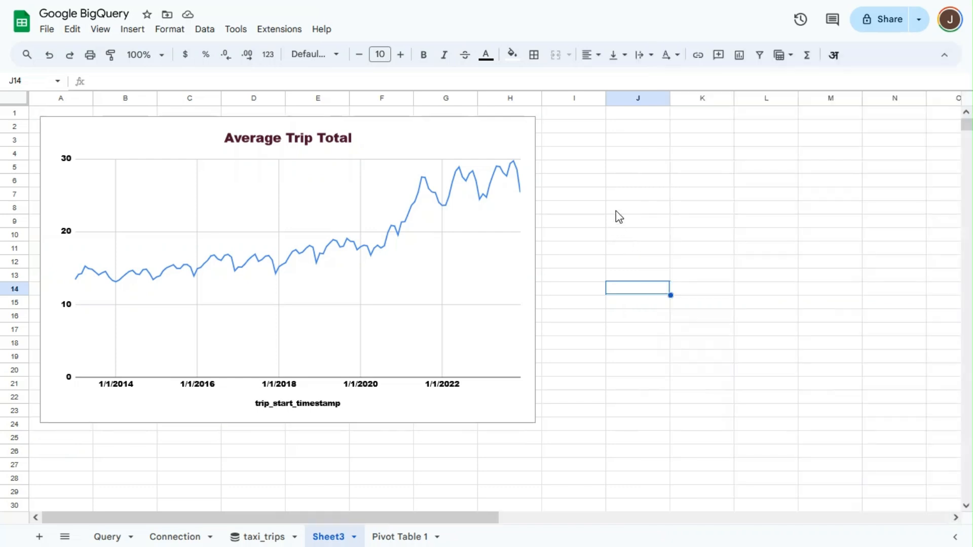
# - Set the taxi_trips data's scheduled refresh to repeat every month, save it, and dismiss the refresh options and the browser's pop-up notice
pyautogui.click(258, 538)
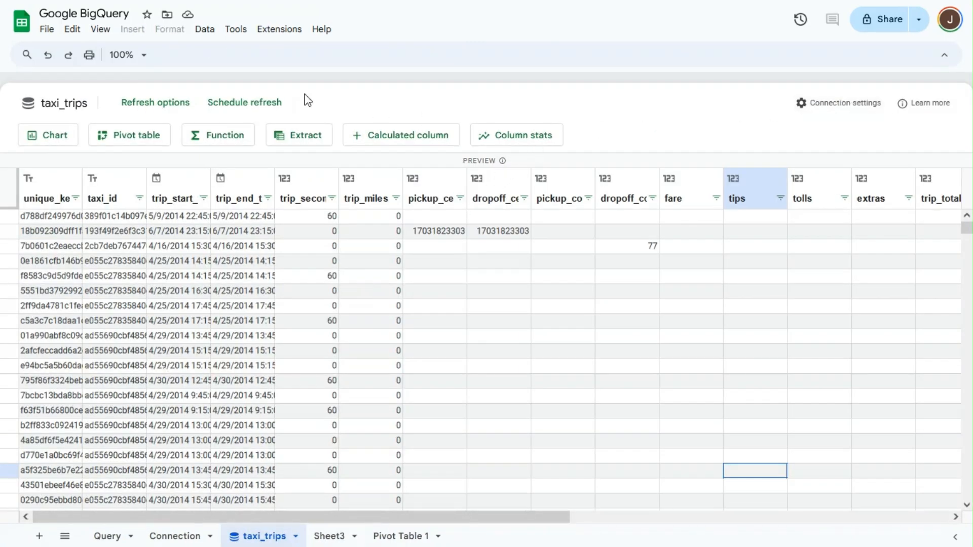
pyautogui.click(236, 104)
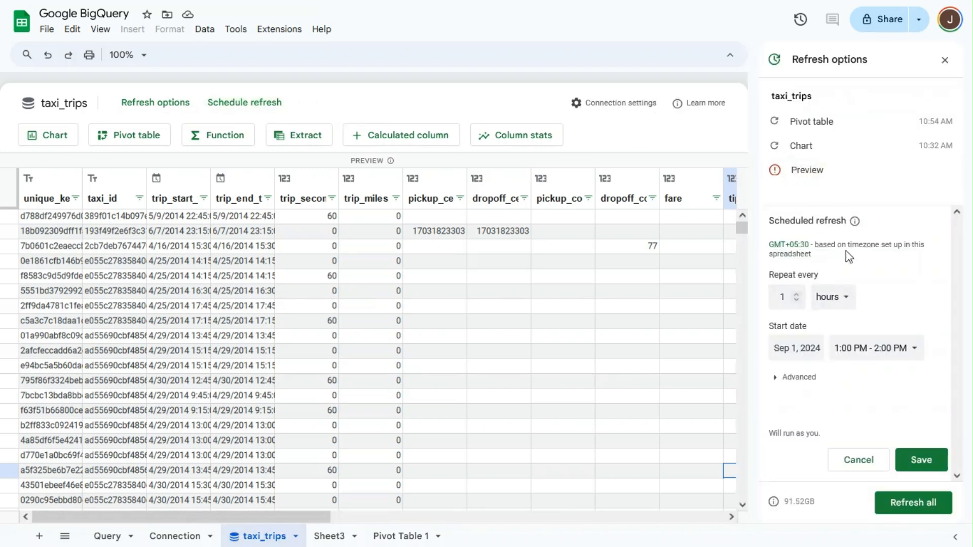
pyautogui.click(831, 304)
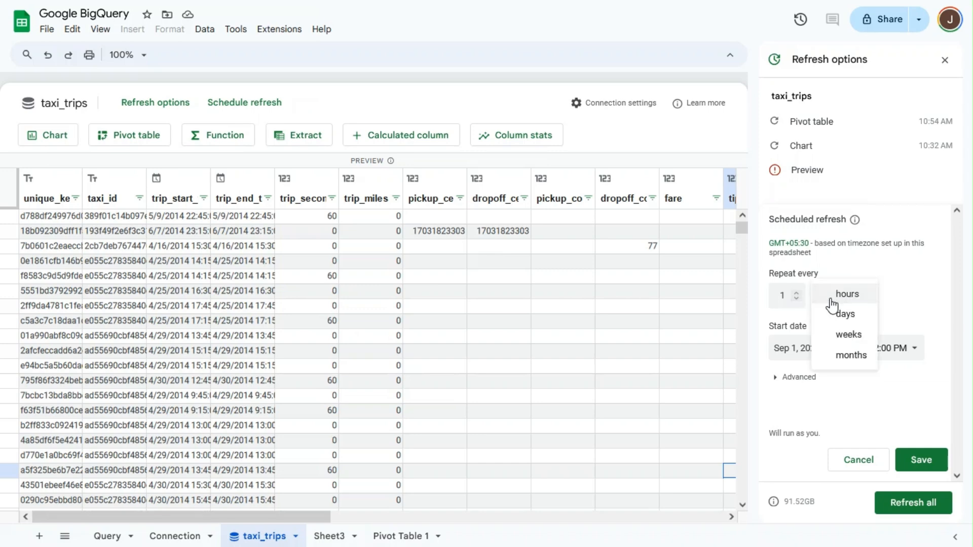
pyautogui.click(842, 362)
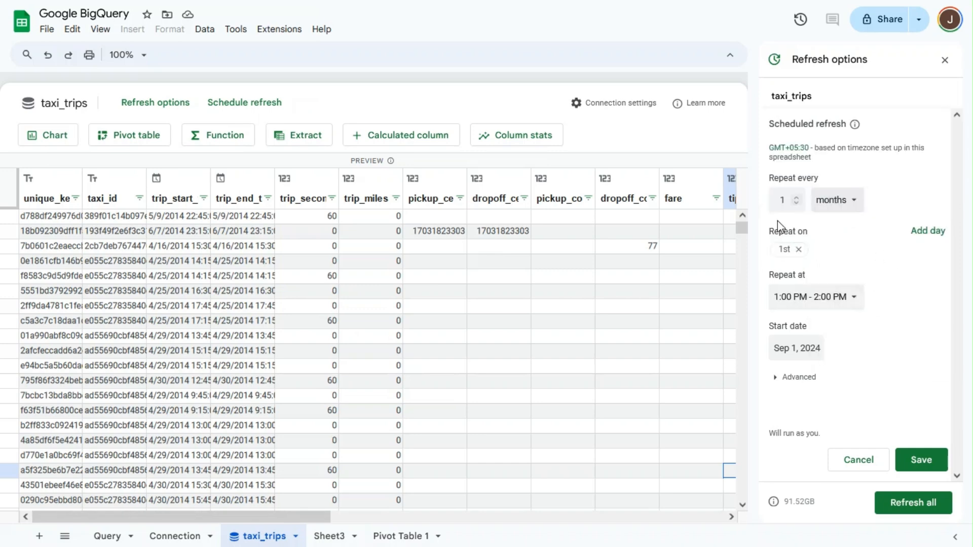
pyautogui.click(922, 465)
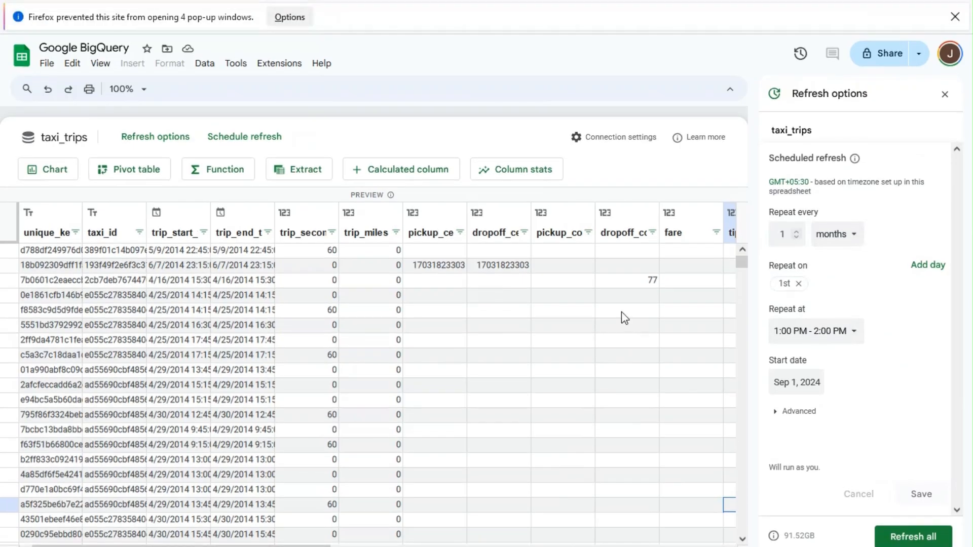
pyautogui.click(944, 96)
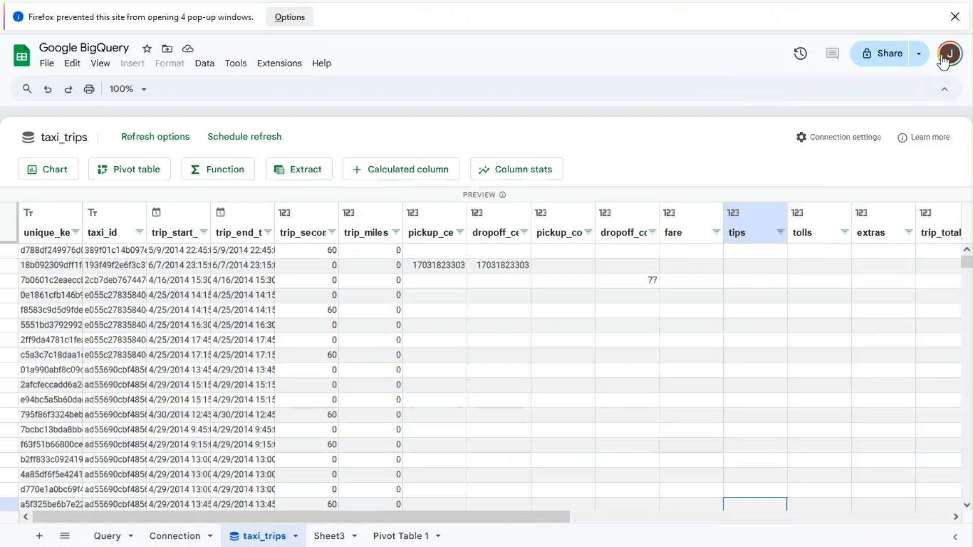
pyautogui.click(954, 17)
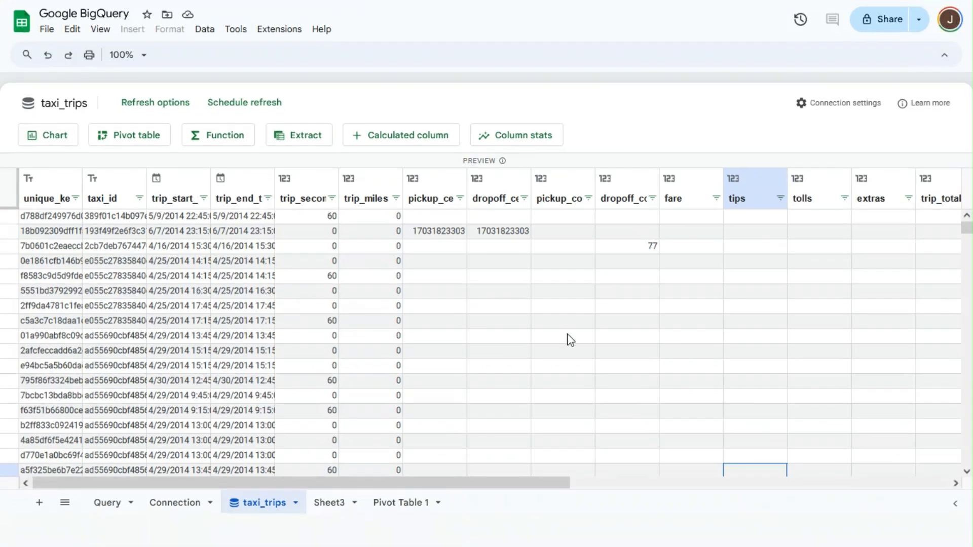